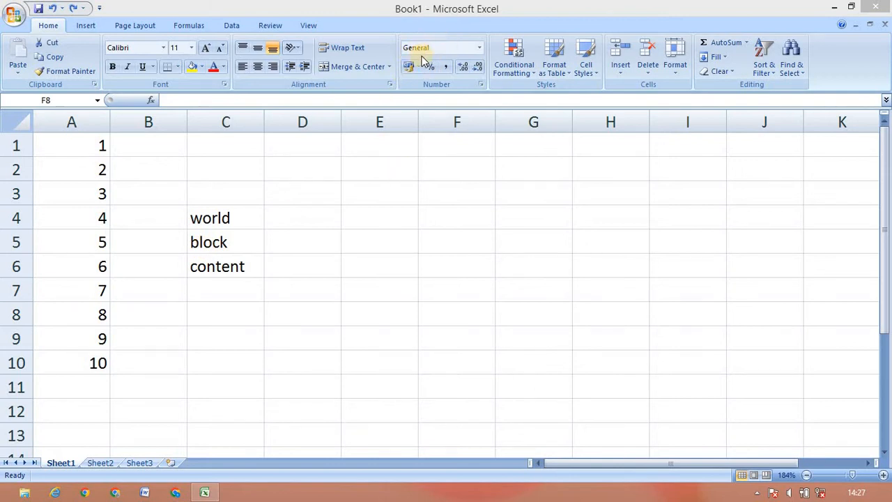
Apply the Number format to the value in cell A2.
{"action": "left_click", "coordinate": [90, 147]}
{"action": "left_click", "coordinate": [90, 148]}
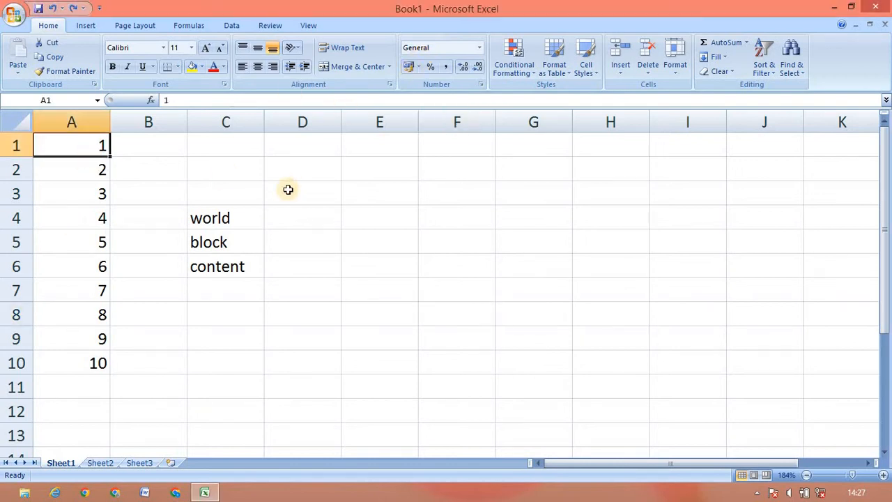
{"action": "left_click", "coordinate": [243, 223]}
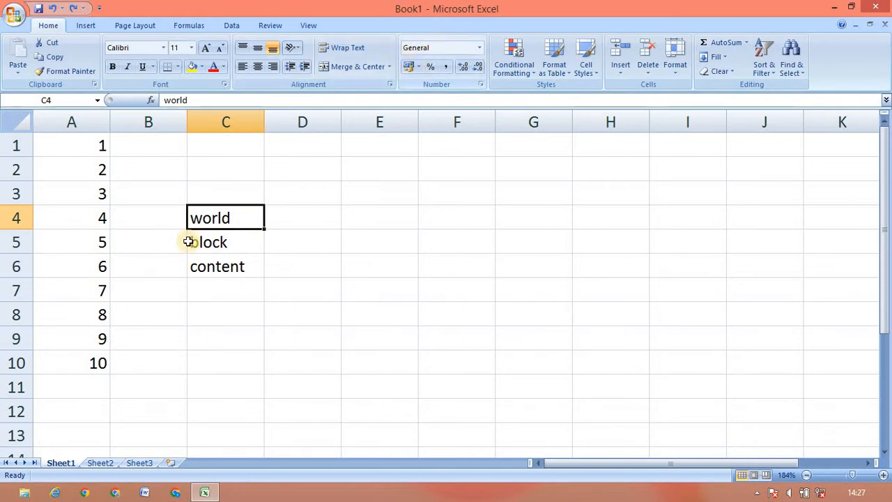
{"action": "left_click", "coordinate": [76, 179]}
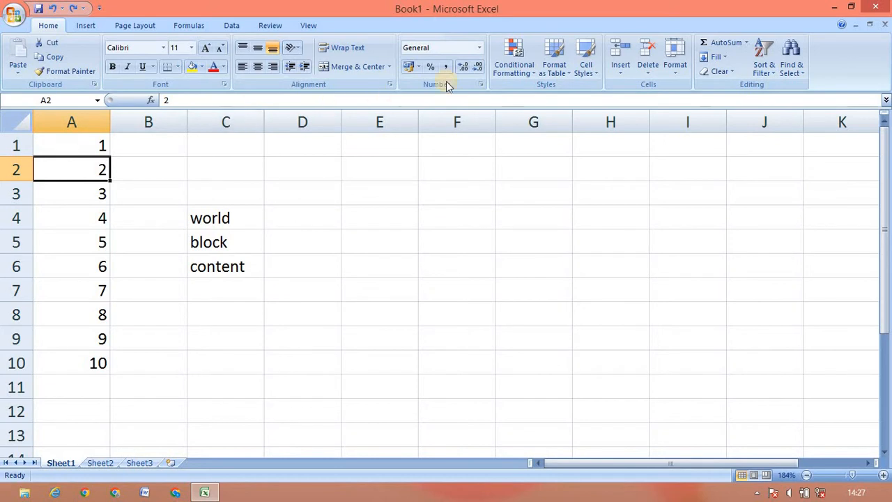
{"action": "left_click", "coordinate": [479, 48]}
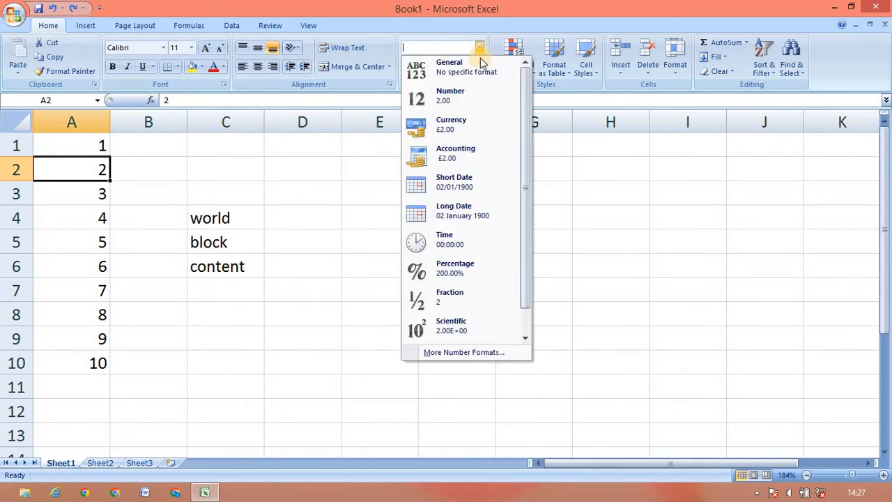
{"action": "left_click", "coordinate": [477, 93]}
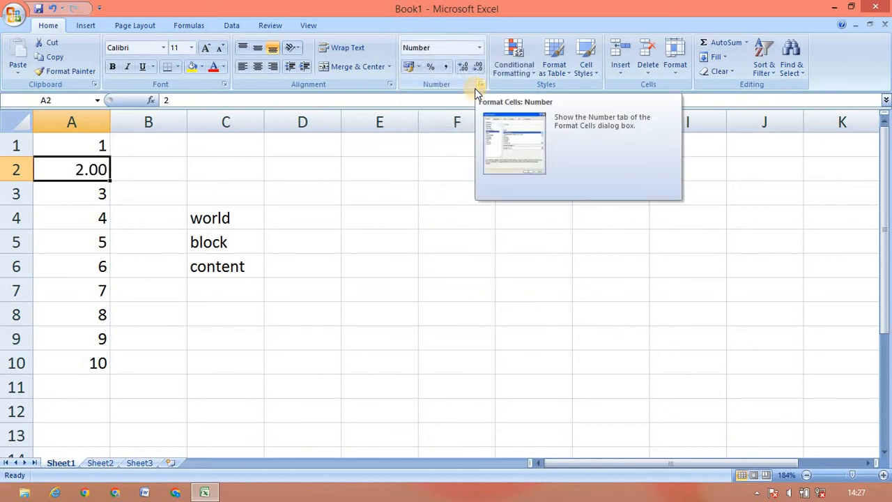
Enter 57 in cell F4 and apply the Number format to it.
{"action": "left_click", "coordinate": [445, 209]}
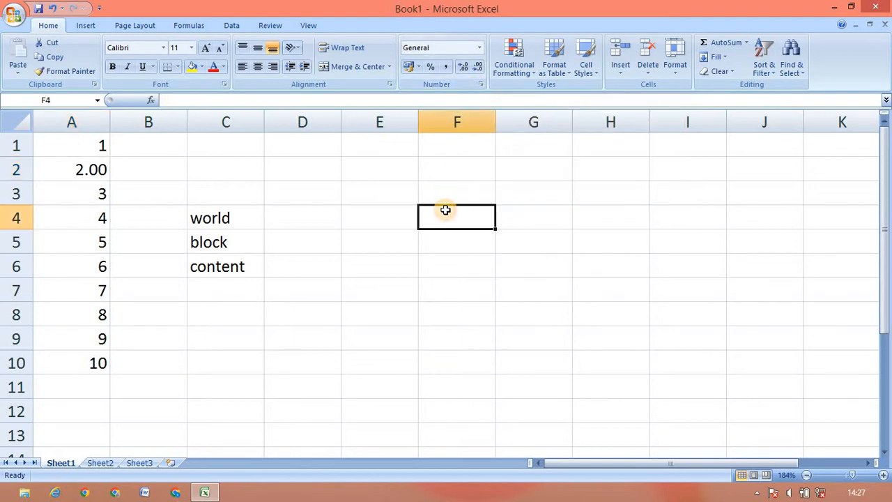
{"action": "type", "text": "5"}
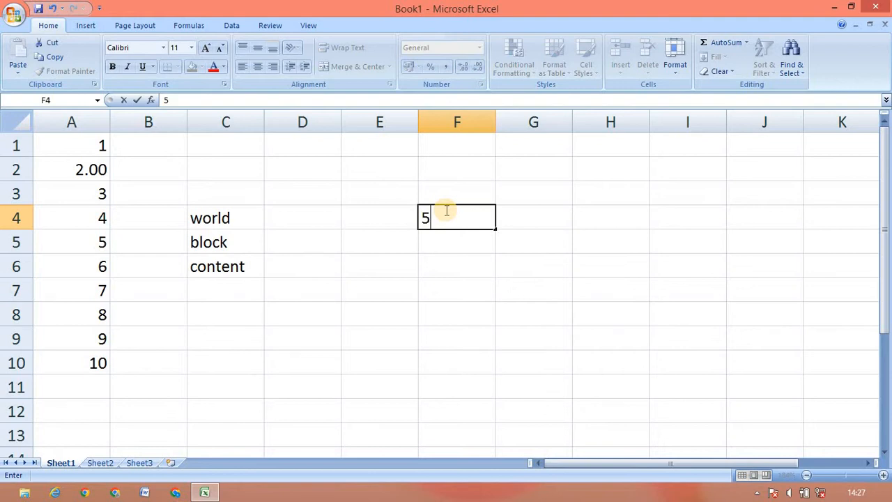
{"action": "type", "text": "7"}
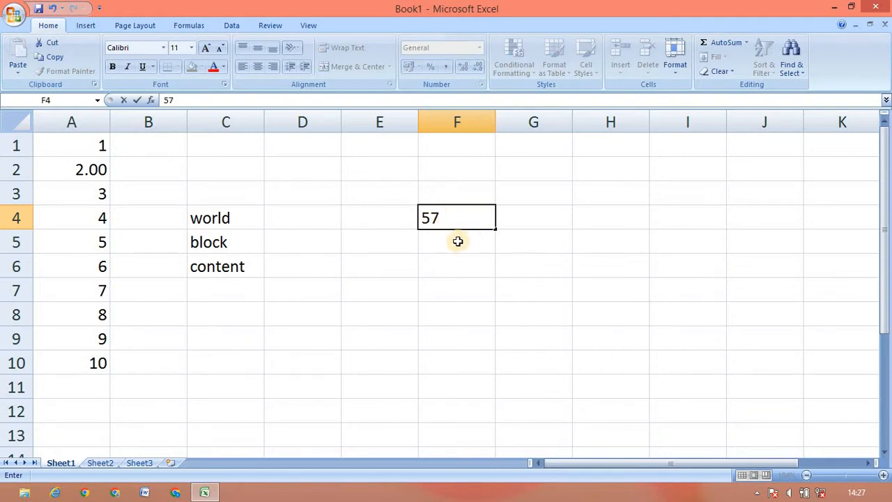
{"action": "left_click", "coordinate": [458, 241]}
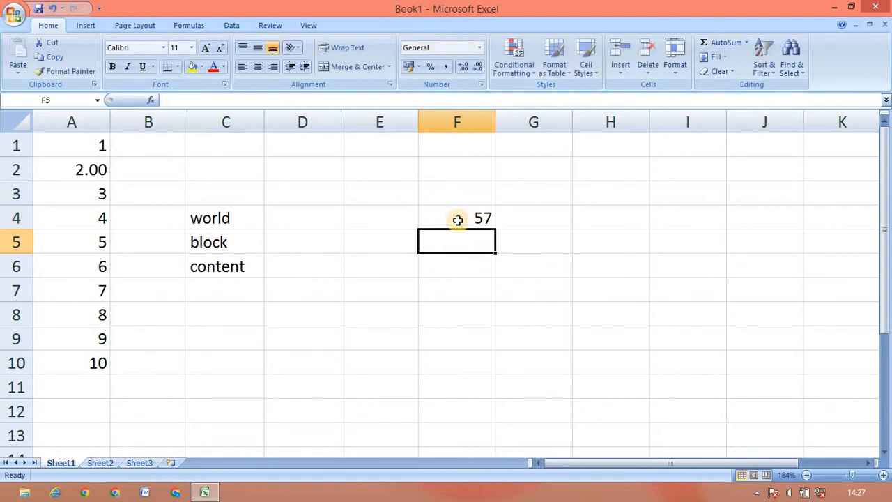
{"action": "left_click", "coordinate": [458, 220]}
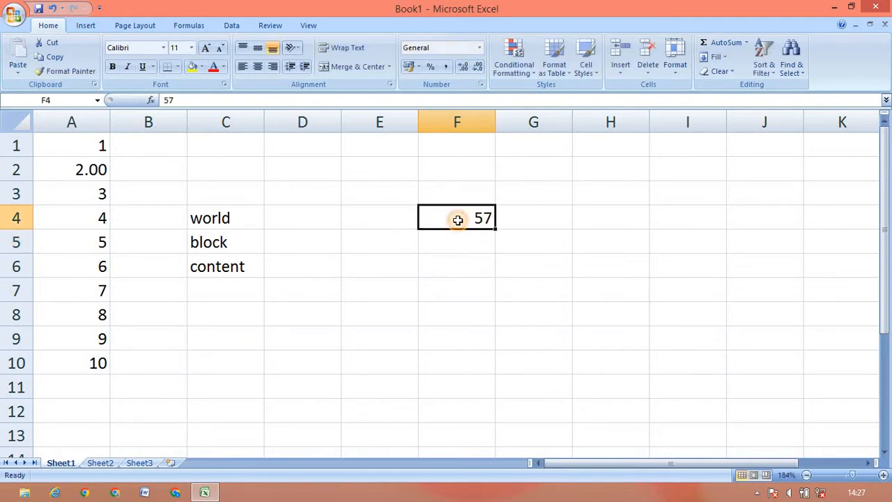
{"action": "left_click", "coordinate": [478, 48]}
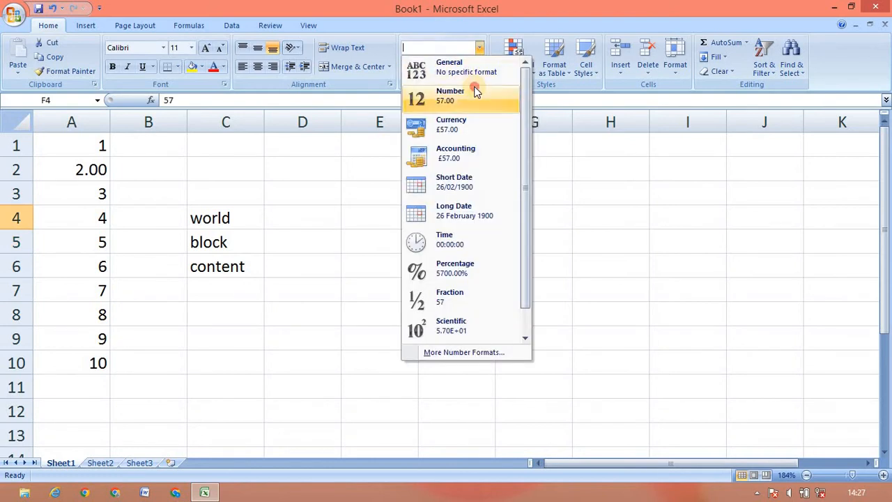
{"action": "left_click", "coordinate": [476, 93]}
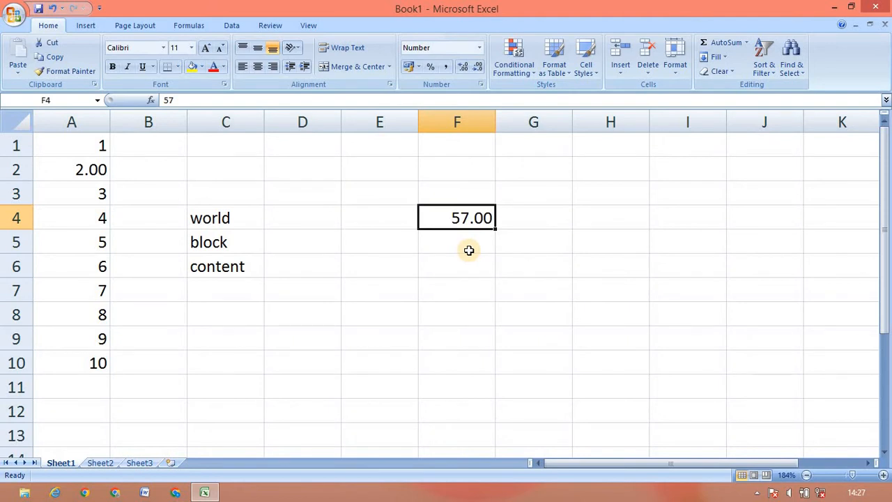
{"action": "left_click", "coordinate": [96, 178]}
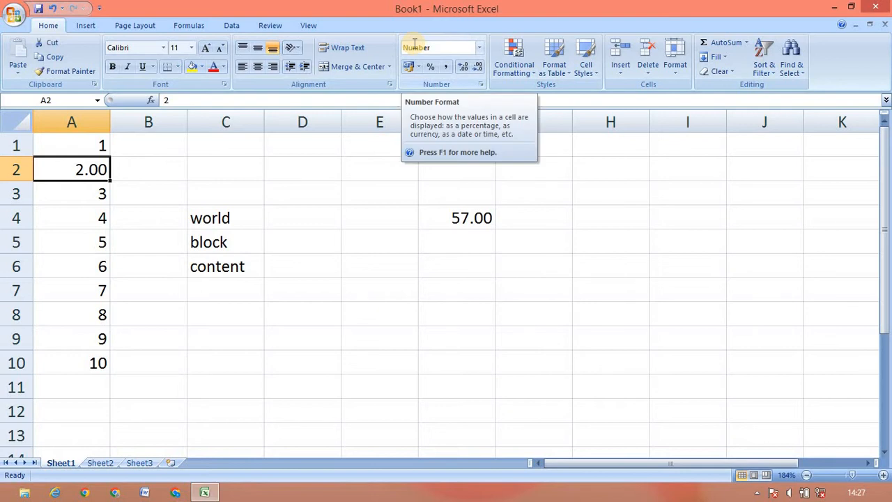
{"action": "left_click", "coordinate": [479, 47]}
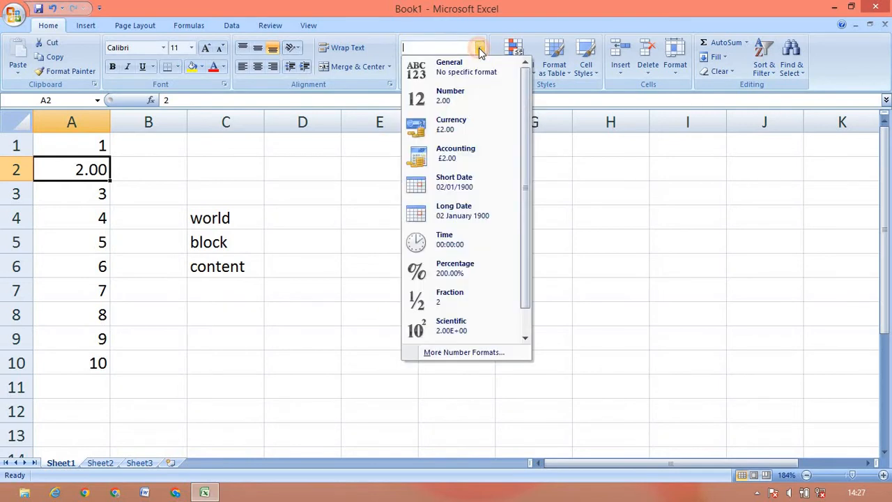
{"action": "left_click", "coordinate": [91, 200]}
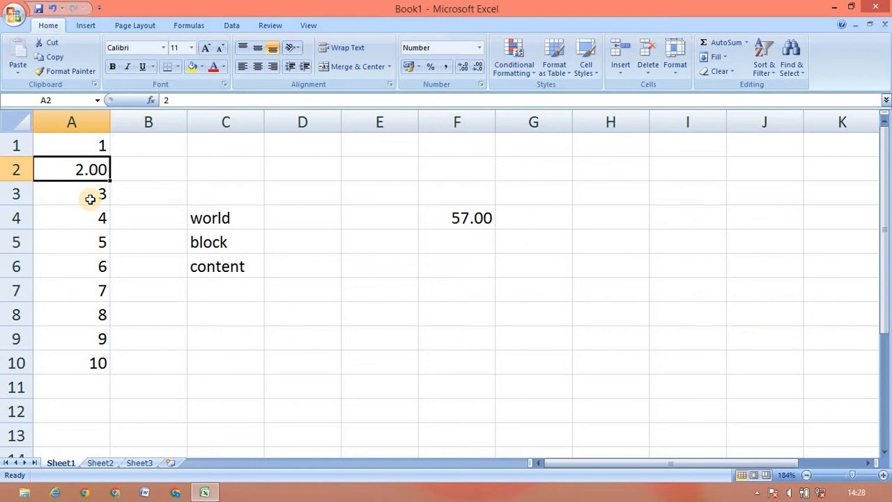
Format cell F4 as Currency, and replace that with the $ English (U.S.) accounting format.
{"action": "left_click", "coordinate": [436, 223]}
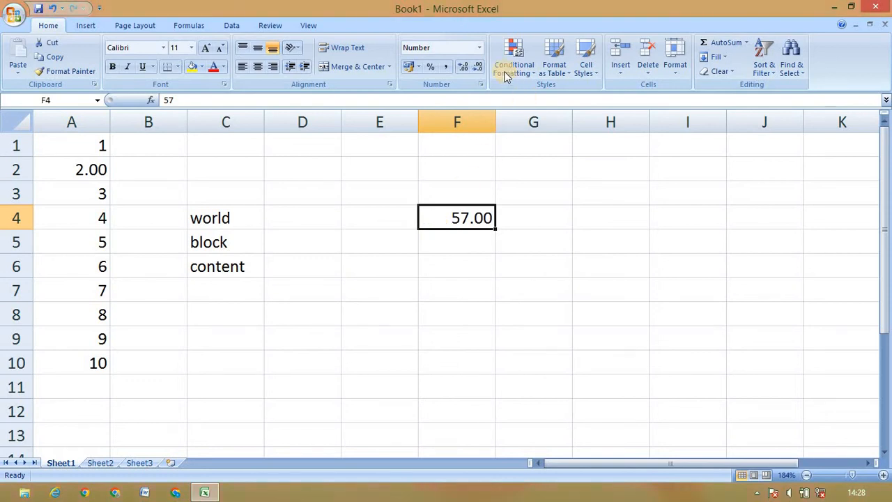
{"action": "left_click", "coordinate": [479, 48]}
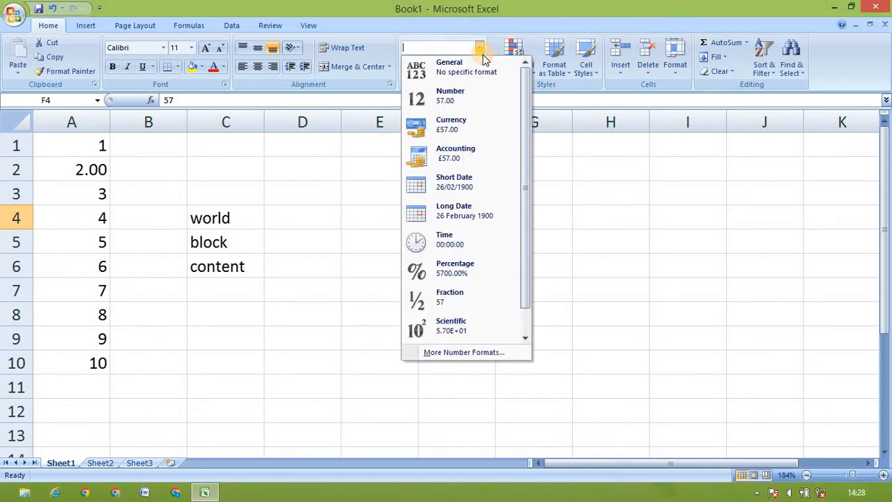
{"action": "left_click", "coordinate": [459, 134]}
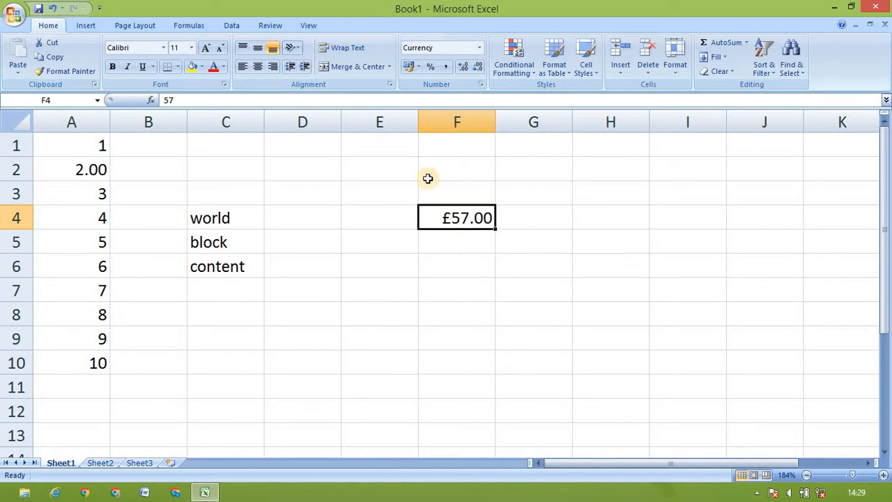
{"action": "left_click", "coordinate": [417, 67]}
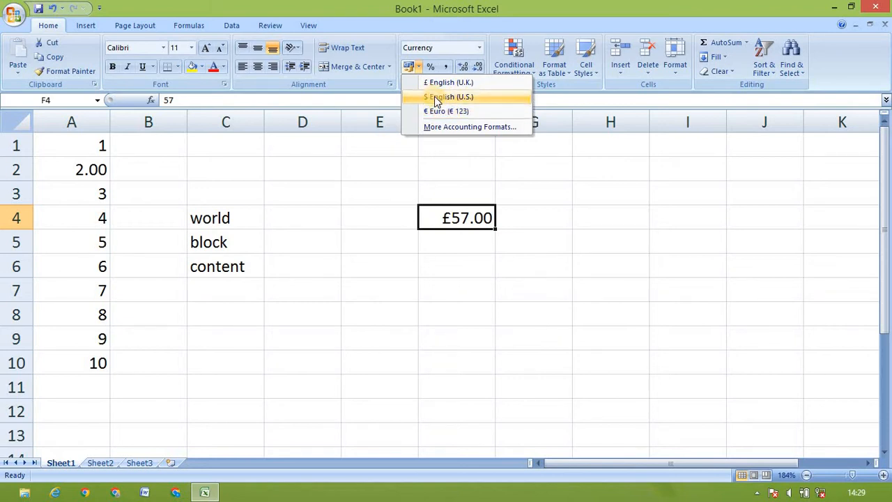
{"action": "left_click", "coordinate": [434, 97]}
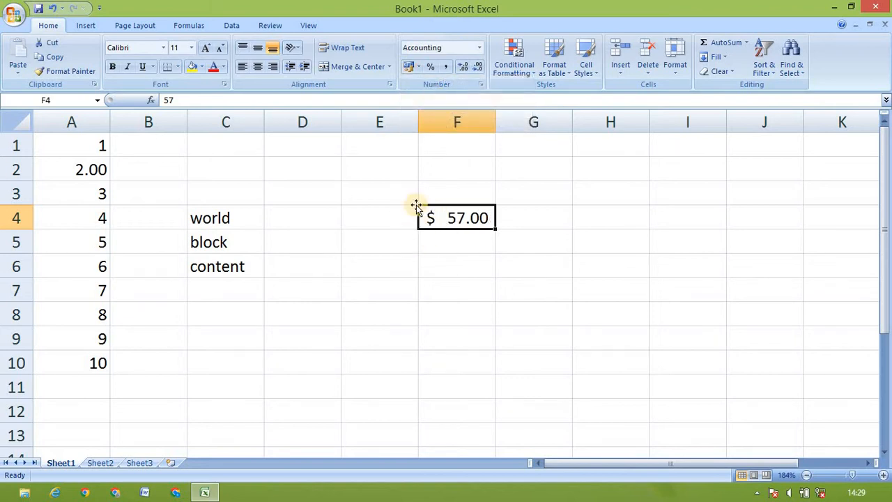
{"action": "left_click", "coordinate": [479, 47]}
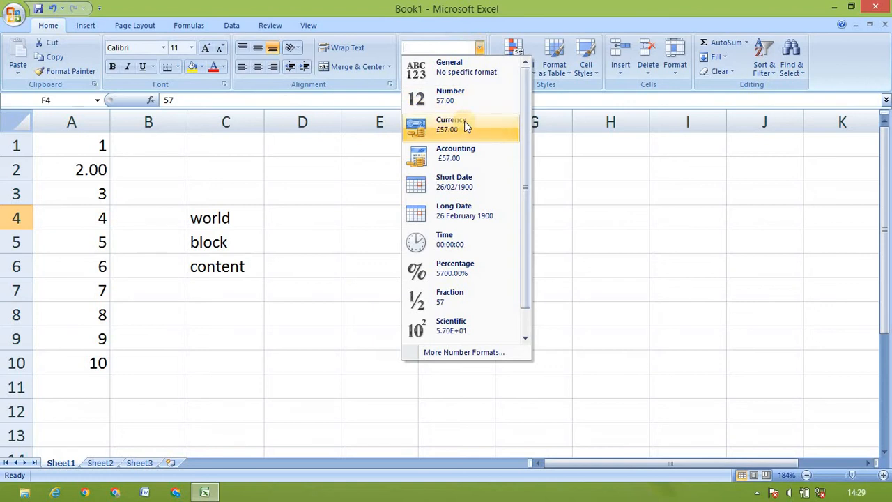
{"action": "left_click", "coordinate": [576, 227]}
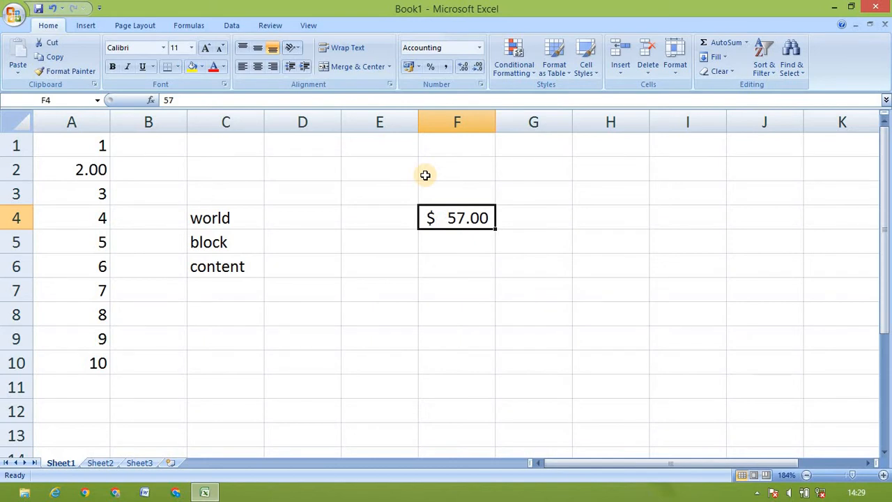
{"action": "left_click", "coordinate": [478, 48]}
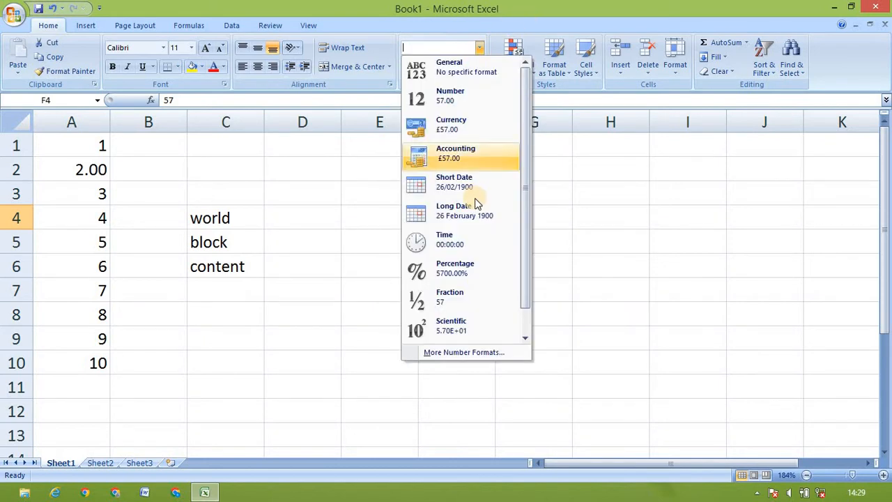
{"action": "left_click", "coordinate": [297, 282]}
Enter 1 in cell D7 and format it as a Short Date.
{"action": "left_click", "coordinate": [297, 282]}
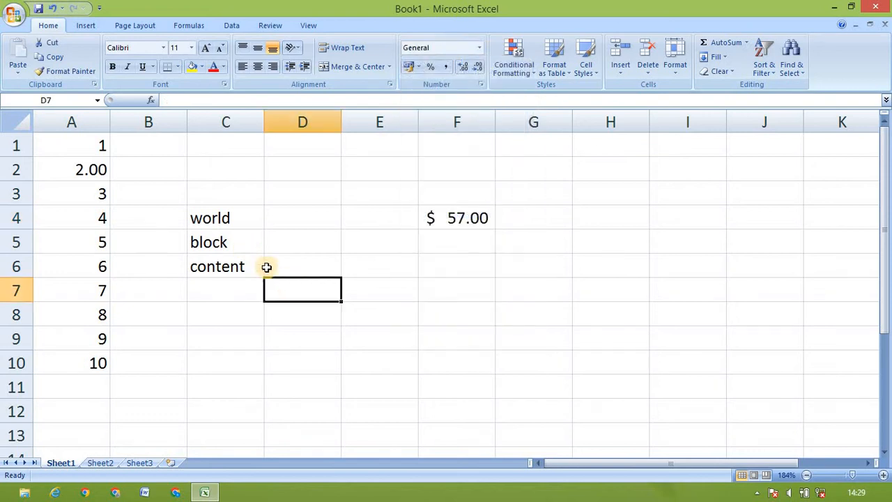
{"action": "type", "text": "1"}
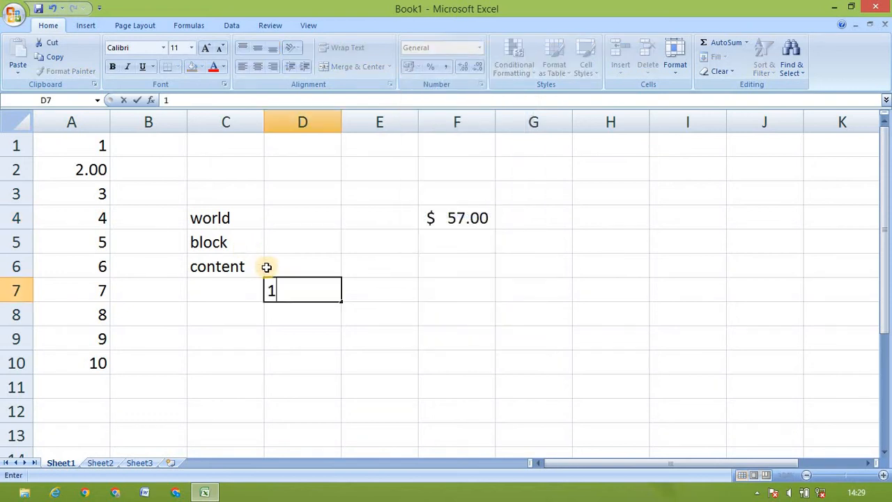
{"action": "key", "text": "Return"}
{"action": "left_click", "coordinate": [295, 291]}
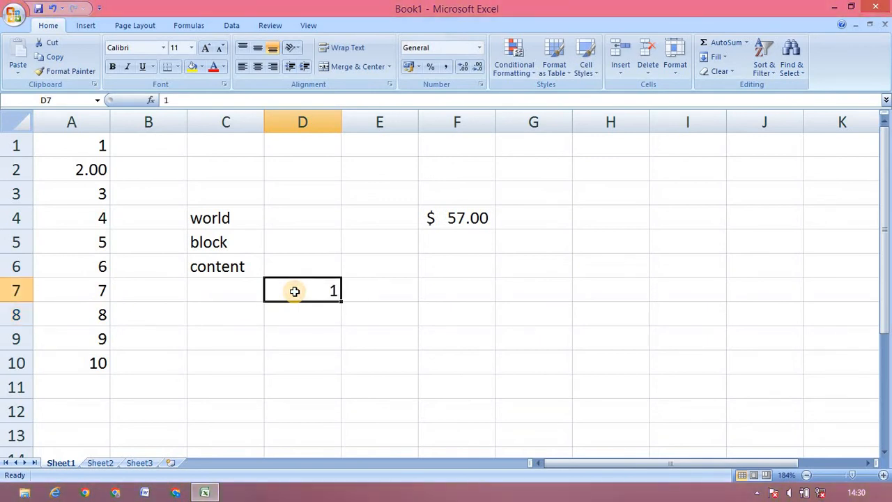
{"action": "left_click", "coordinate": [478, 49]}
{"action": "left_click", "coordinate": [462, 179]}
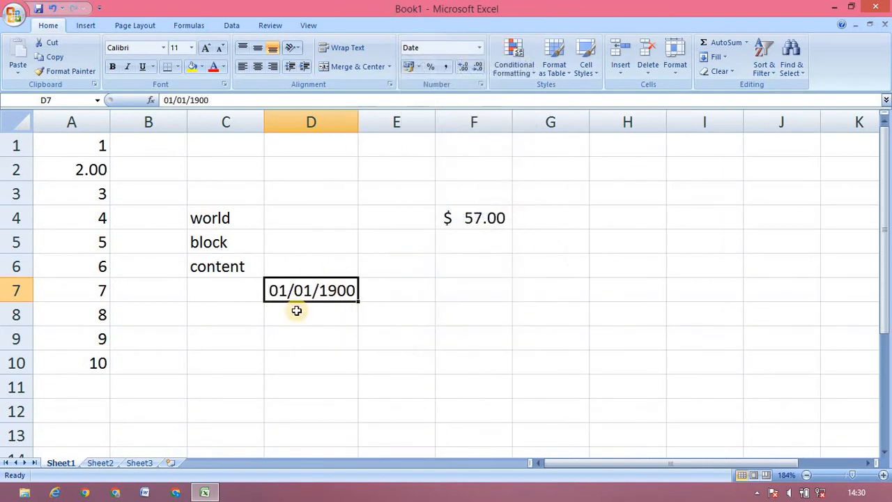
Insert the current date, 23/07/2022, as a fixed value in cell D9.
{"action": "left_click", "coordinate": [344, 329]}
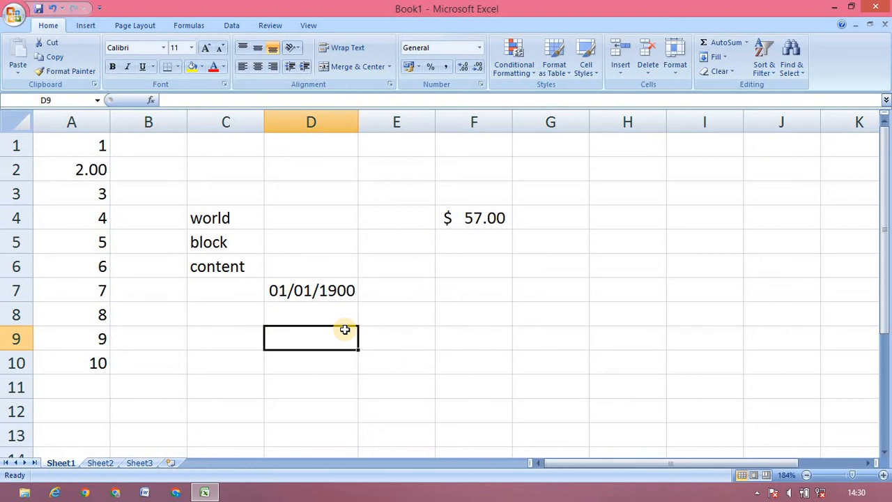
{"action": "type", "text": "08"}
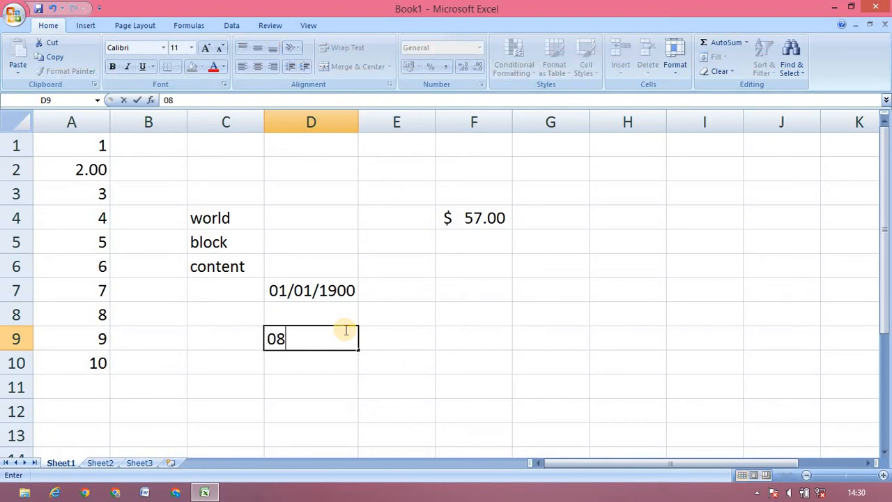
{"action": "key", "text": "Escape"}
{"action": "key", "text": "ctrl+semicolon"}
{"action": "key", "text": "ctrl+Return"}
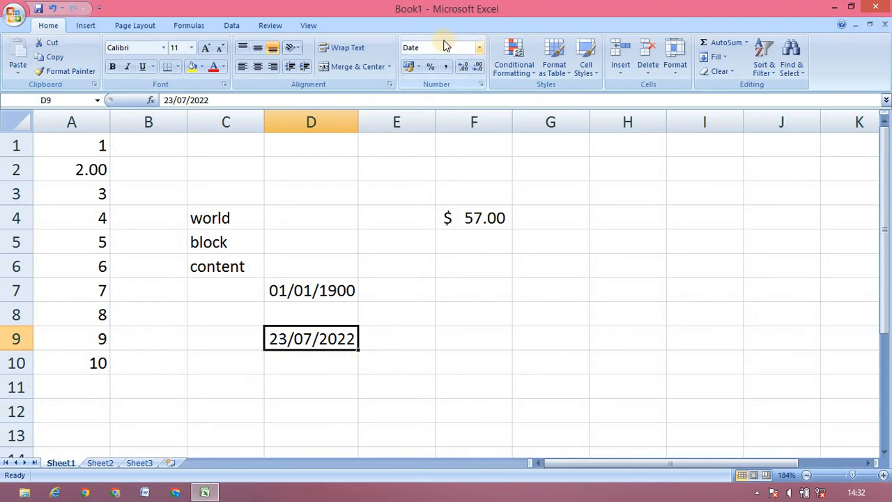
Try the Number and Long Date formats on the date in cell D9.
{"action": "left_click", "coordinate": [479, 47]}
{"action": "left_click", "coordinate": [480, 98]}
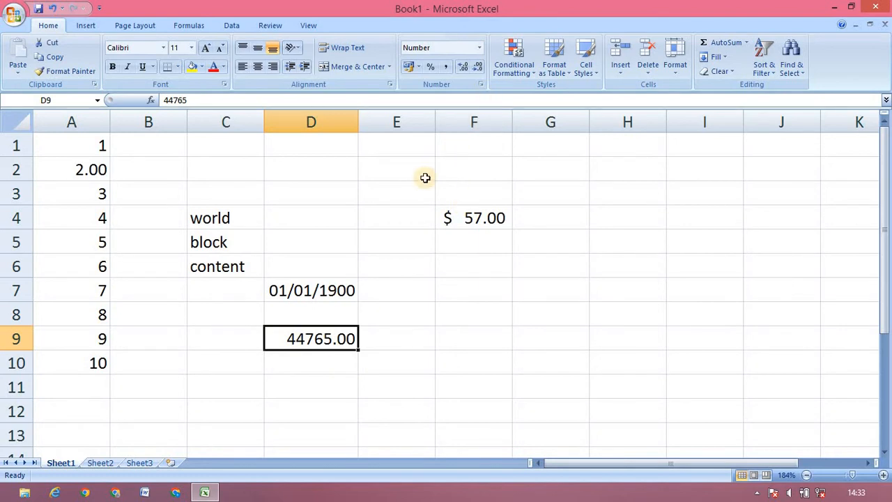
{"action": "left_click", "coordinate": [479, 47]}
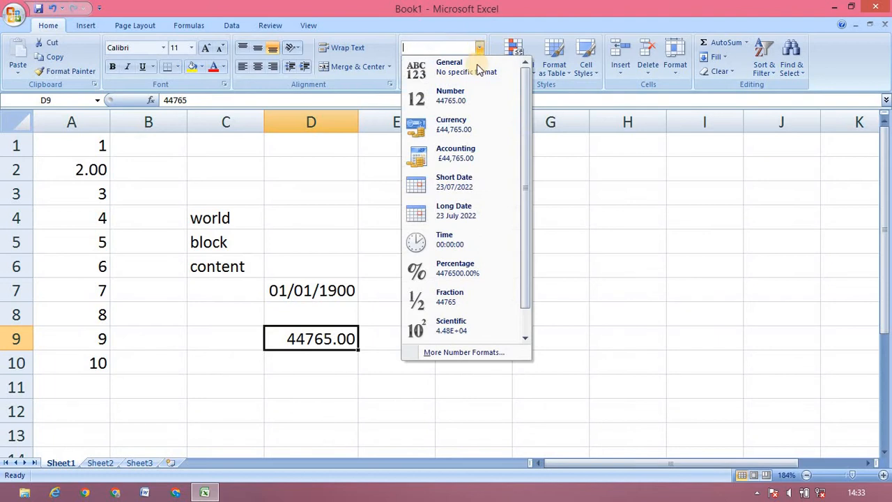
{"action": "left_click", "coordinate": [458, 221]}
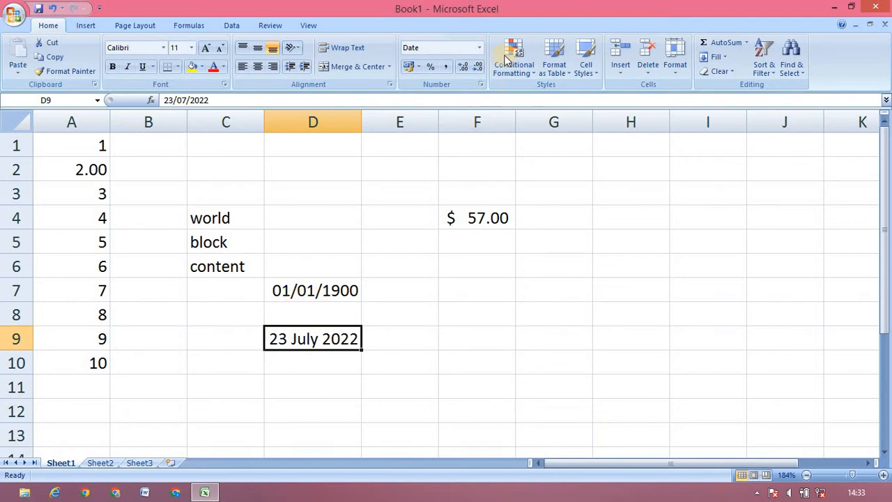
Set the format of the date in cell D9 to Short Date.
{"action": "left_click", "coordinate": [479, 47]}
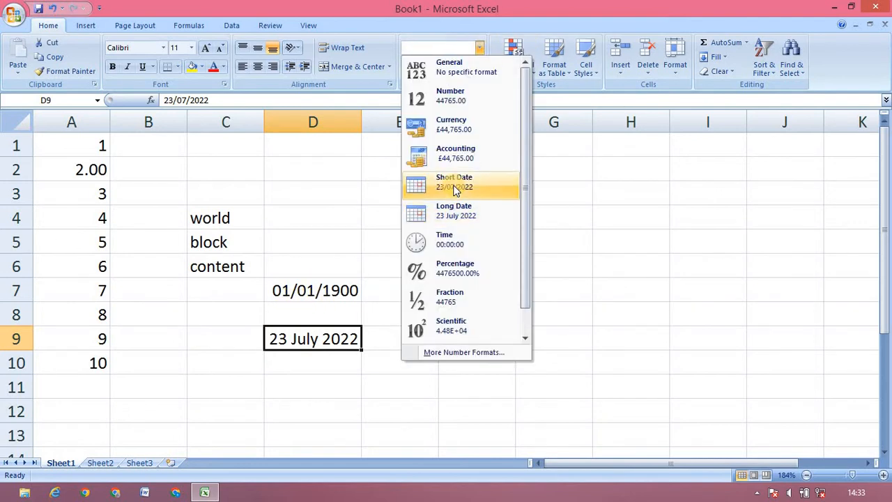
{"action": "left_click", "coordinate": [454, 183]}
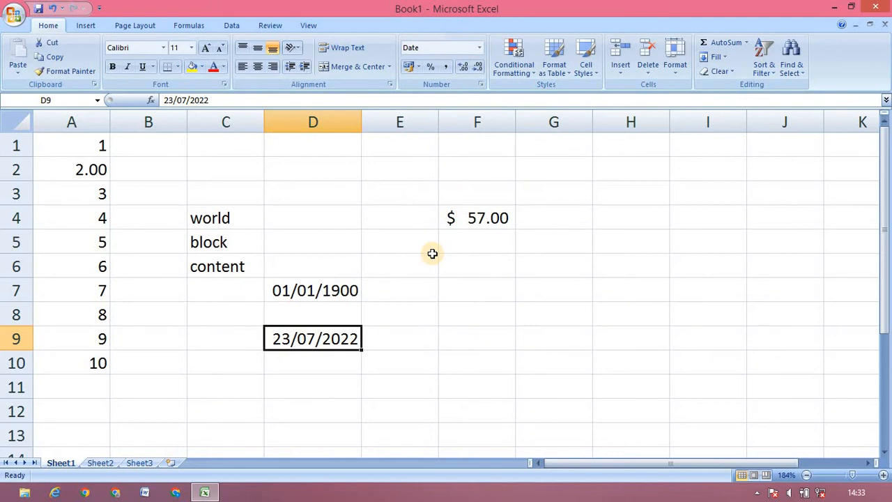
Enter 6 in cell F7 and format it as Time.
{"action": "left_click_drag", "start_coordinate": [430, 285], "coordinate": [503, 98]}
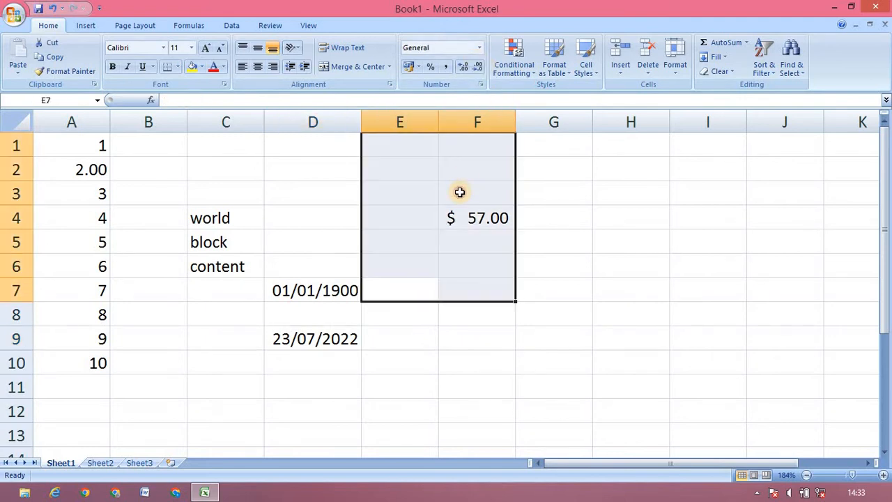
{"action": "left_click", "coordinate": [460, 192]}
{"action": "left_click", "coordinate": [480, 47]}
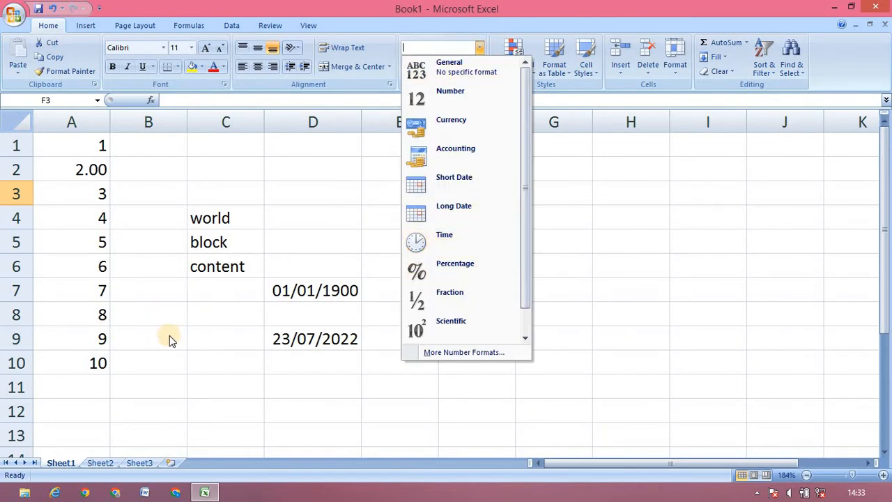
{"action": "left_click", "coordinate": [458, 304]}
{"action": "left_click", "coordinate": [458, 298]}
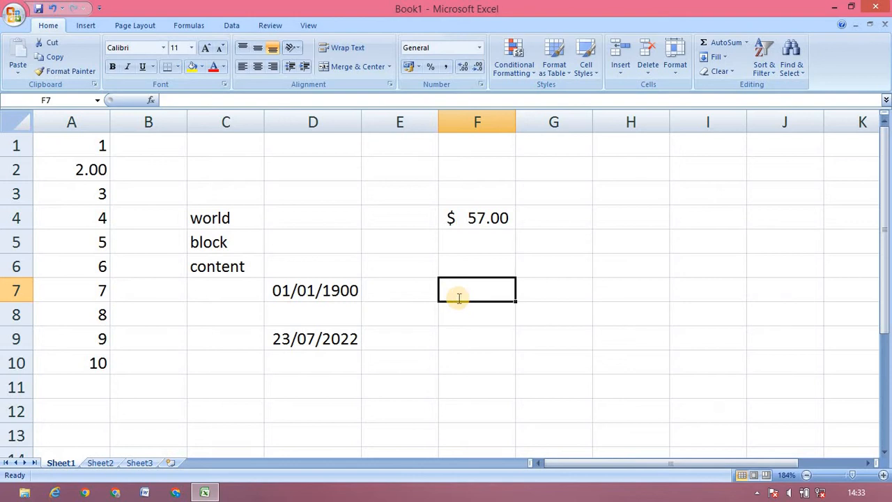
{"action": "type", "text": "6"}
{"action": "key", "text": "Return"}
{"action": "left_click", "coordinate": [457, 297]}
{"action": "left_click", "coordinate": [479, 48]}
{"action": "left_click", "coordinate": [462, 236]}
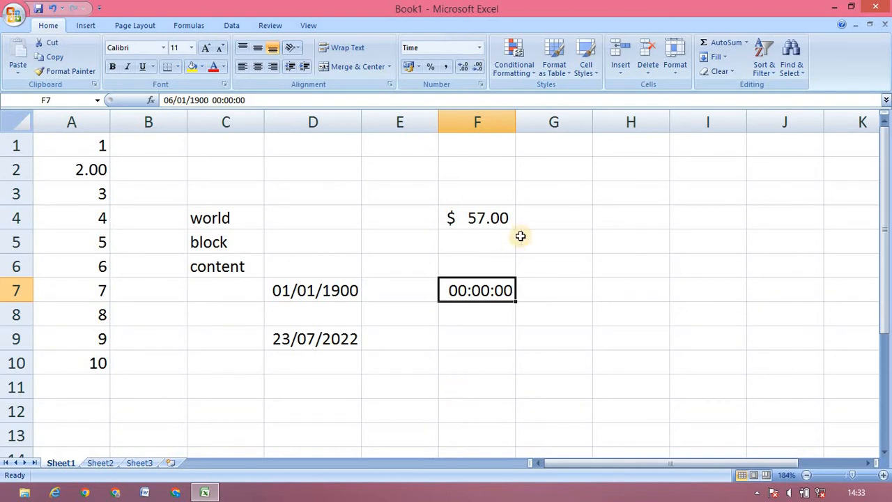
Change the time portion of the value in cell F7 to 60:10:50, keeping its date portion.
{"action": "double_click", "coordinate": [500, 290]}
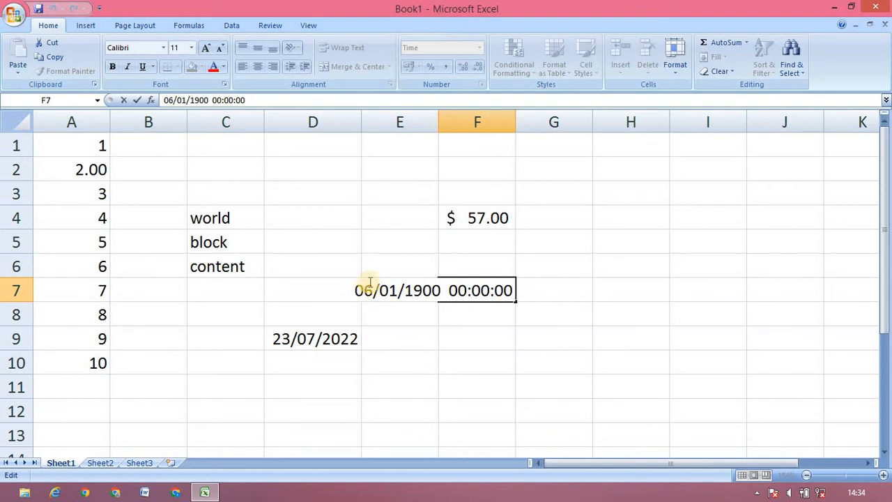
{"action": "left_click", "coordinate": [458, 292]}
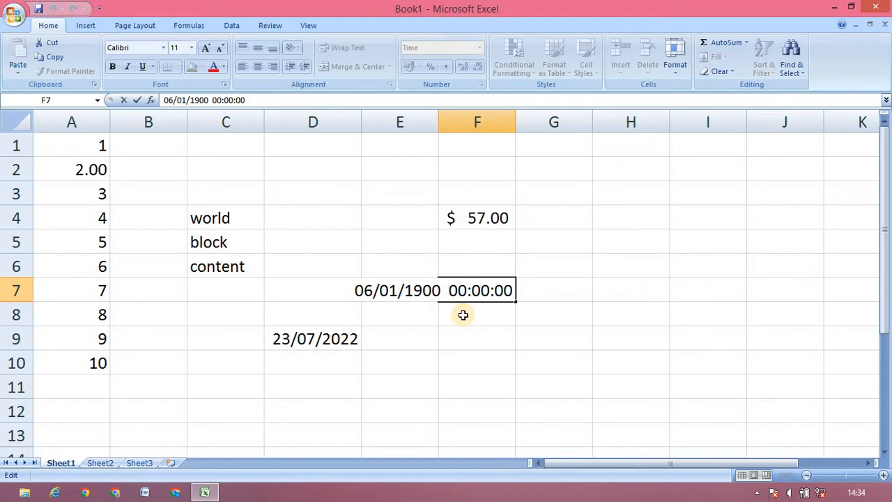
{"action": "key", "text": "BackSpace"}
{"action": "type", "text": "6"}
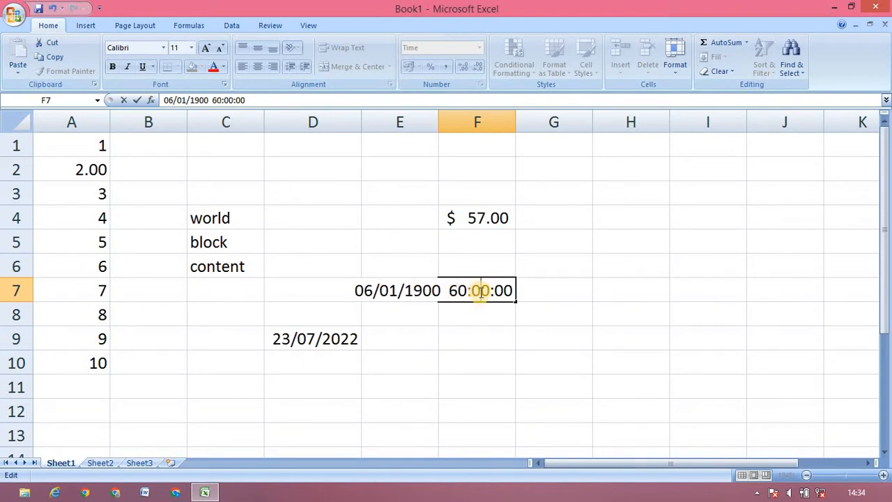
{"action": "left_click", "coordinate": [481, 292]}
{"action": "key", "text": "BackSpace"}
{"action": "type", "text": "1"}
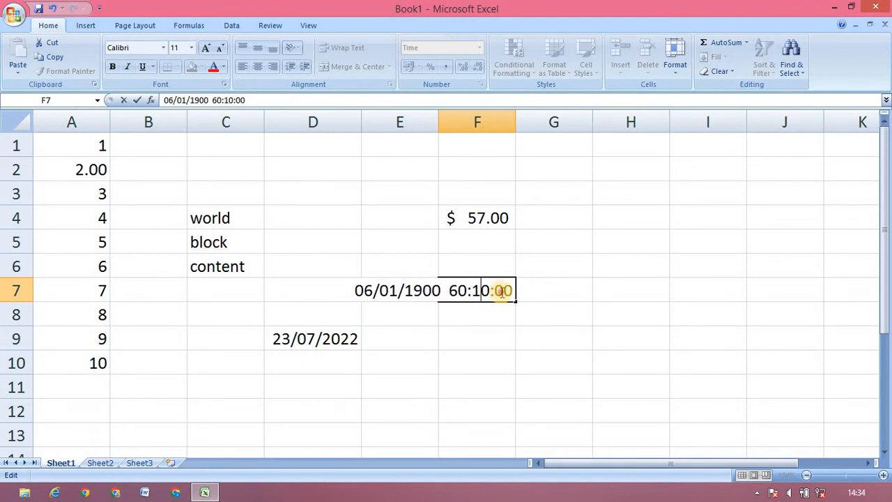
{"action": "left_click", "coordinate": [501, 292]}
{"action": "key", "text": "BackSpace"}
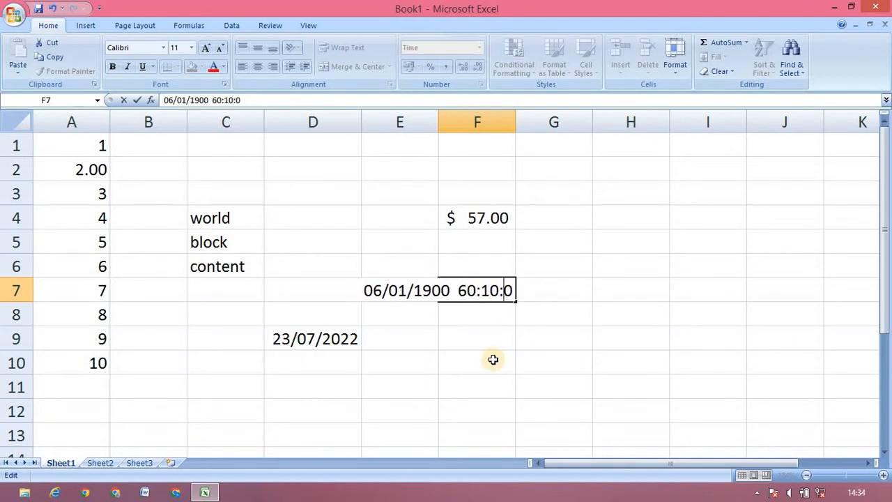
{"action": "type", "text": "5"}
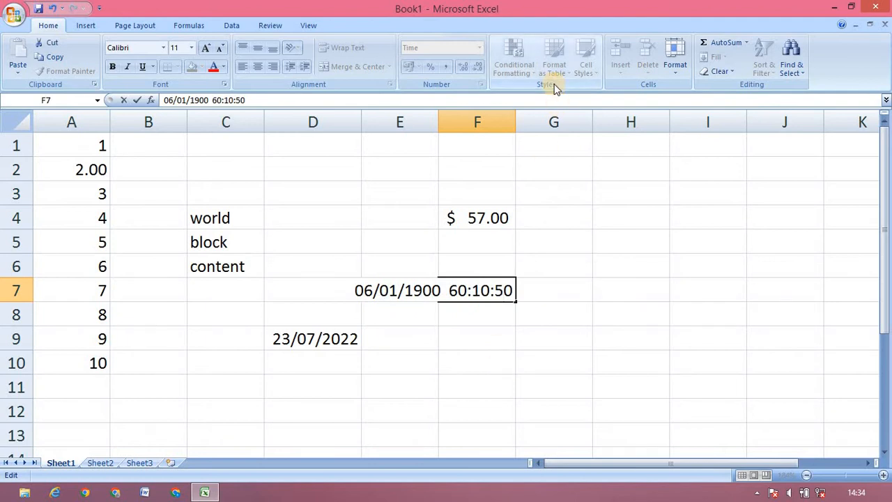
{"action": "left_click", "coordinate": [451, 323]}
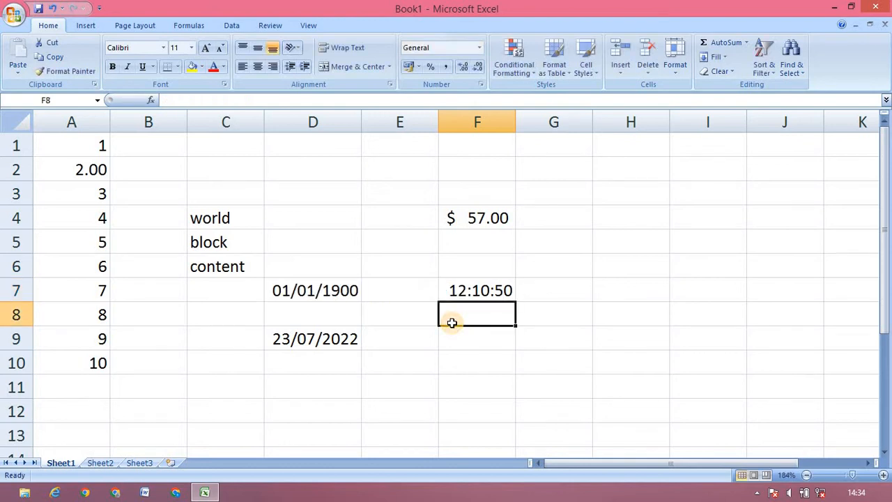
Format the number in cell A7 as Percentage.
{"action": "left_click", "coordinate": [526, 341]}
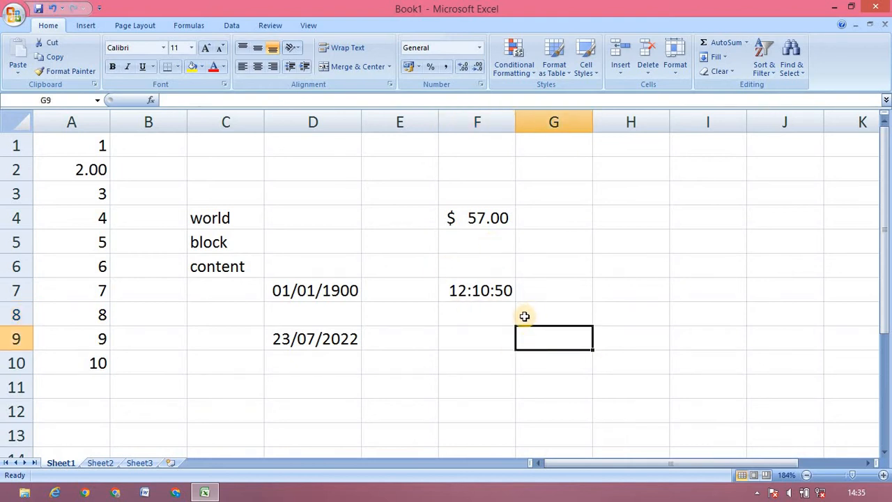
{"action": "left_click", "coordinate": [484, 337]}
{"action": "left_click", "coordinate": [480, 47]}
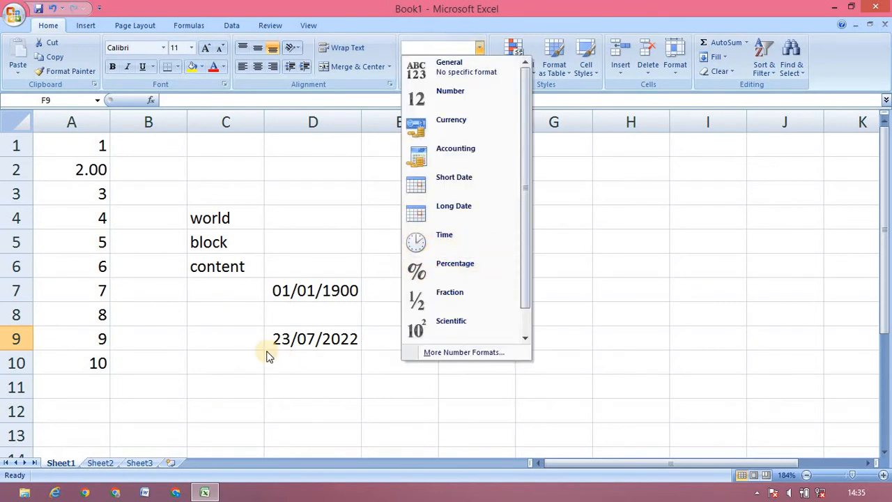
{"action": "left_click", "coordinate": [80, 287]}
{"action": "left_click", "coordinate": [80, 287]}
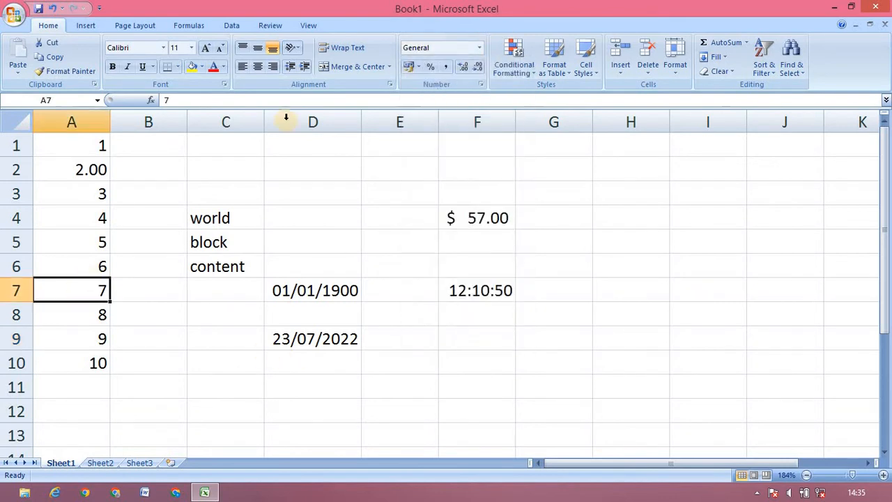
{"action": "left_click", "coordinate": [479, 49]}
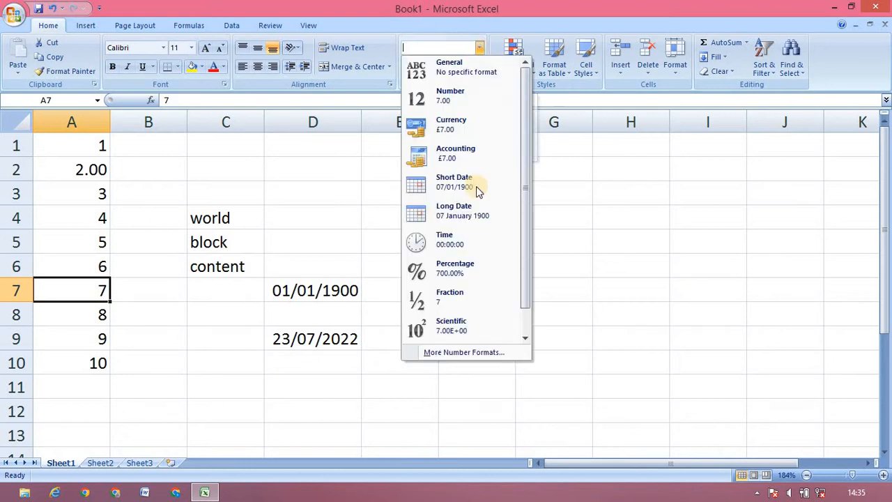
{"action": "left_click", "coordinate": [471, 272]}
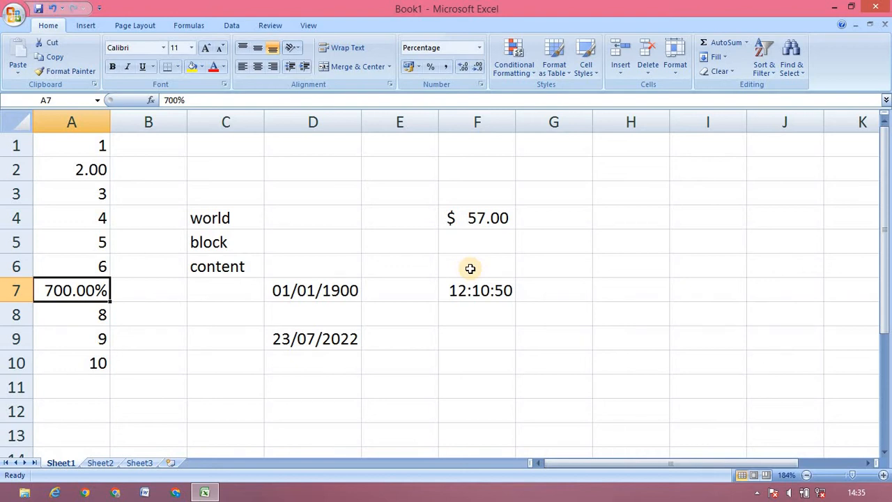
Change the format of the amount in cell F4 to a percentage without decimals.
{"action": "left_click", "coordinate": [472, 220]}
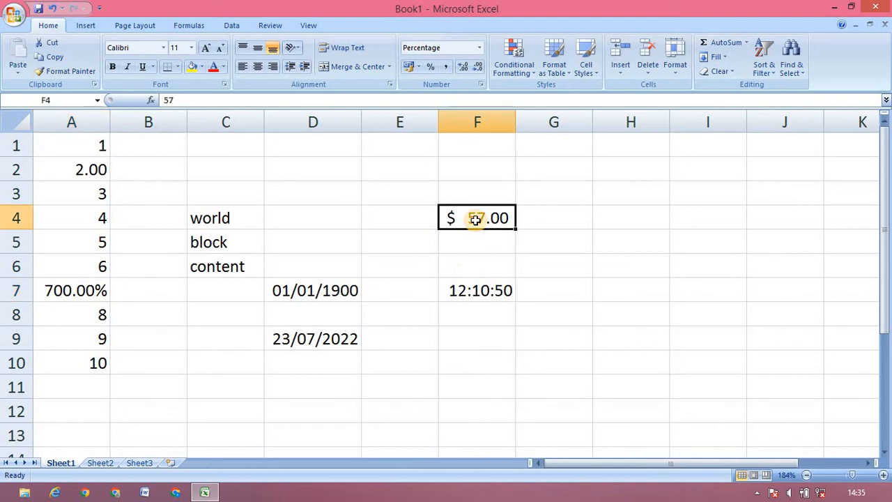
{"action": "left_click", "coordinate": [480, 51]}
{"action": "left_click", "coordinate": [573, 159]}
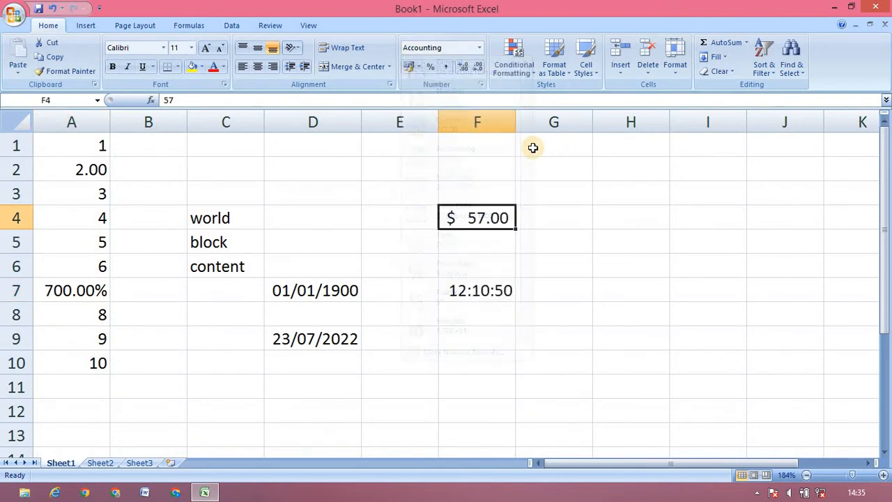
{"action": "left_click", "coordinate": [431, 68]}
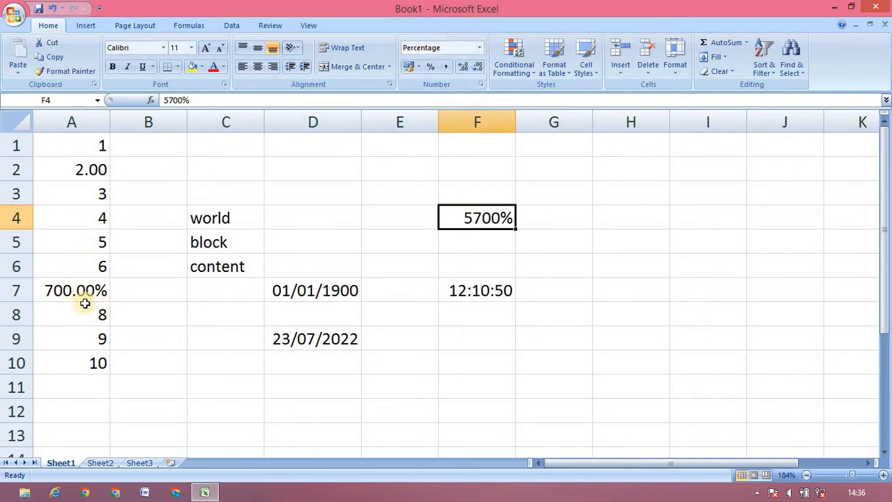
Enter 56.897 in cell F10 and format it as a Fraction.
{"action": "left_click", "coordinate": [442, 361]}
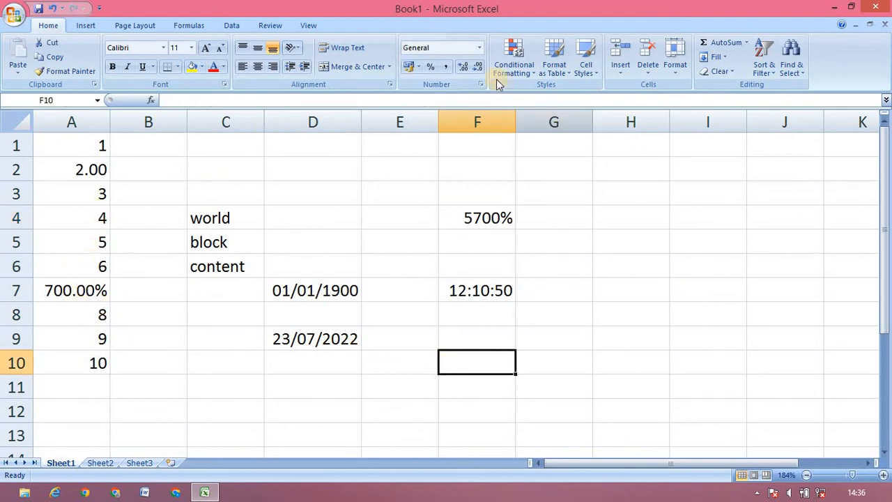
{"action": "left_click", "coordinate": [480, 48]}
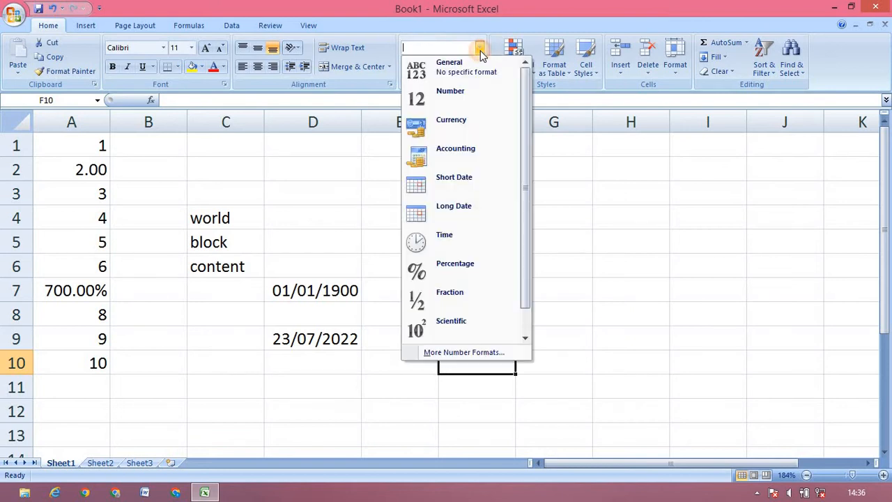
{"action": "left_click", "coordinate": [399, 373]}
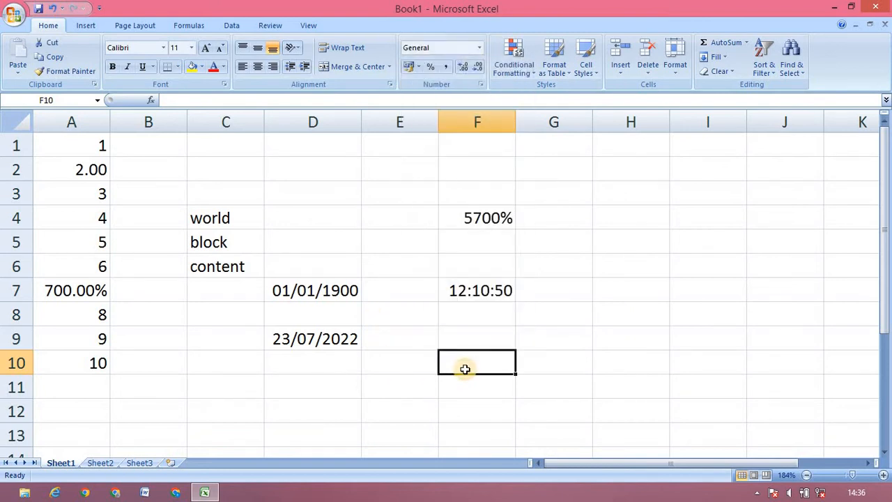
{"action": "type", "text": "5"}
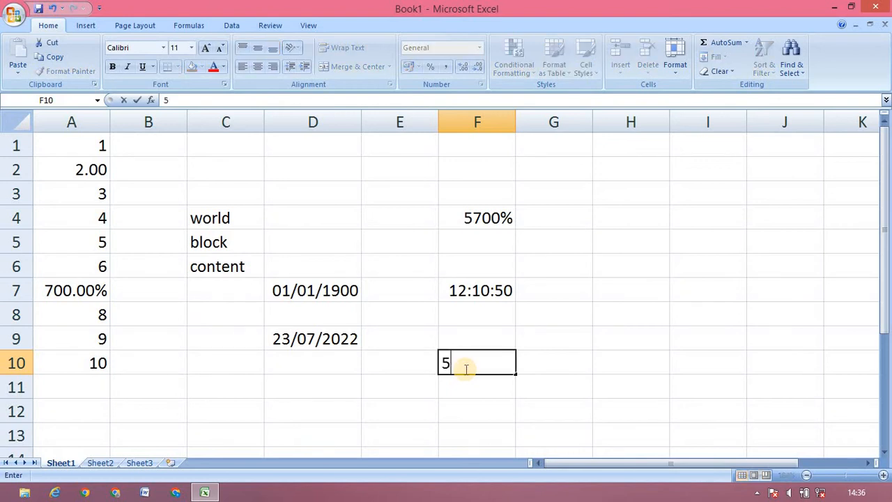
{"action": "type", "text": "6.897"}
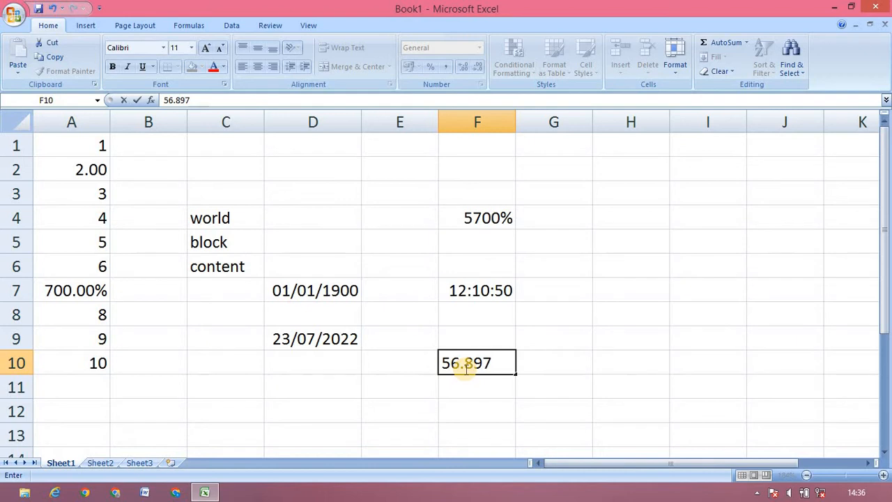
{"action": "left_click", "coordinate": [467, 384]}
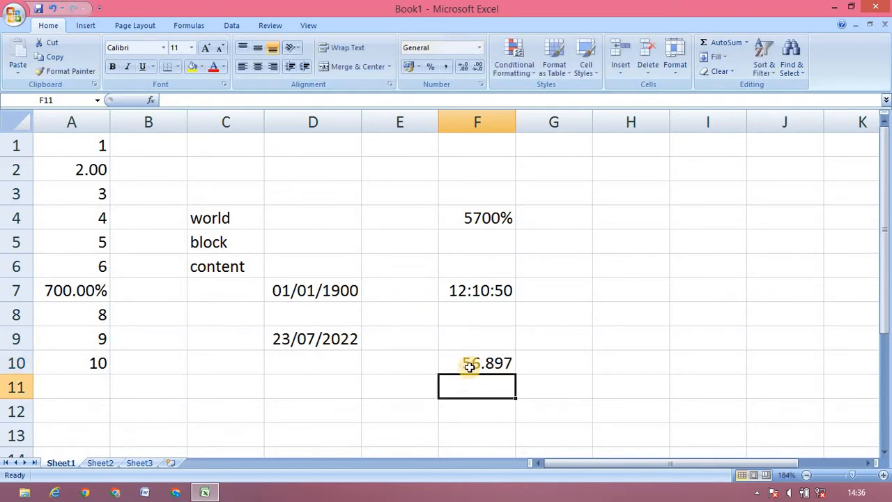
{"action": "left_click", "coordinate": [469, 366]}
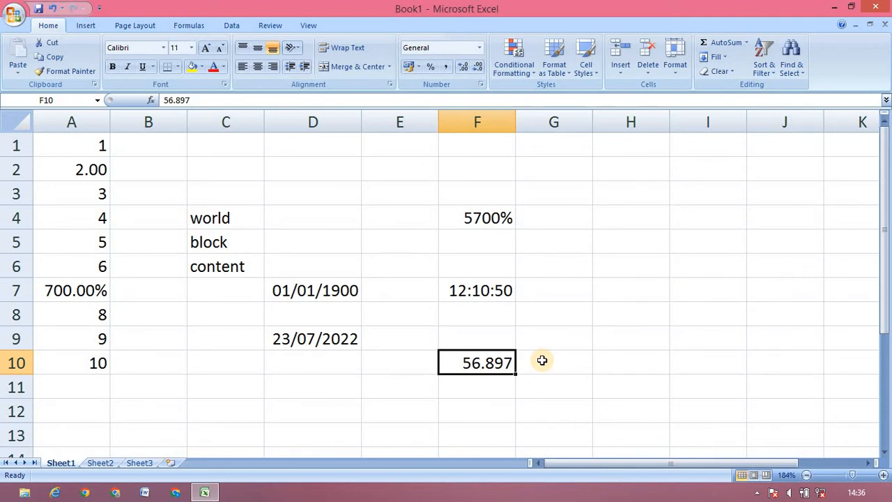
{"action": "left_click", "coordinate": [479, 49]}
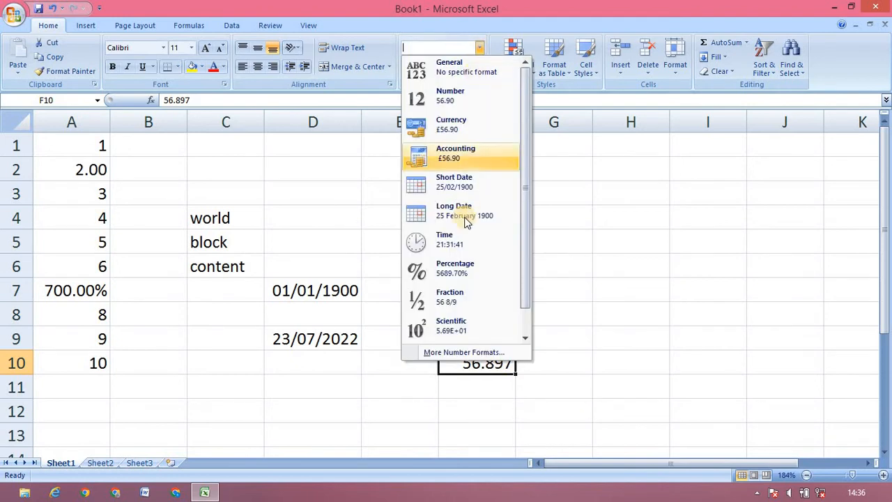
{"action": "left_click", "coordinate": [469, 296]}
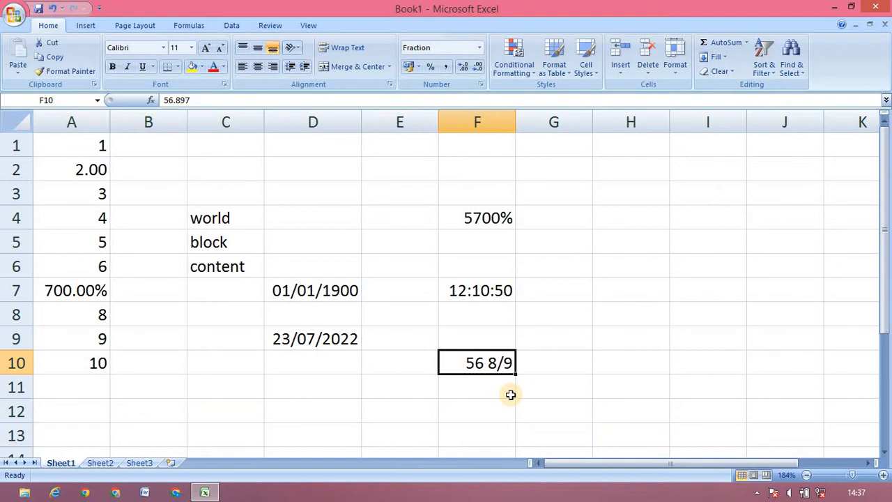
Enter 200000000 in cell G7 and format it as Scientific.
{"action": "left_click", "coordinate": [549, 282]}
{"action": "left_click", "coordinate": [480, 47]}
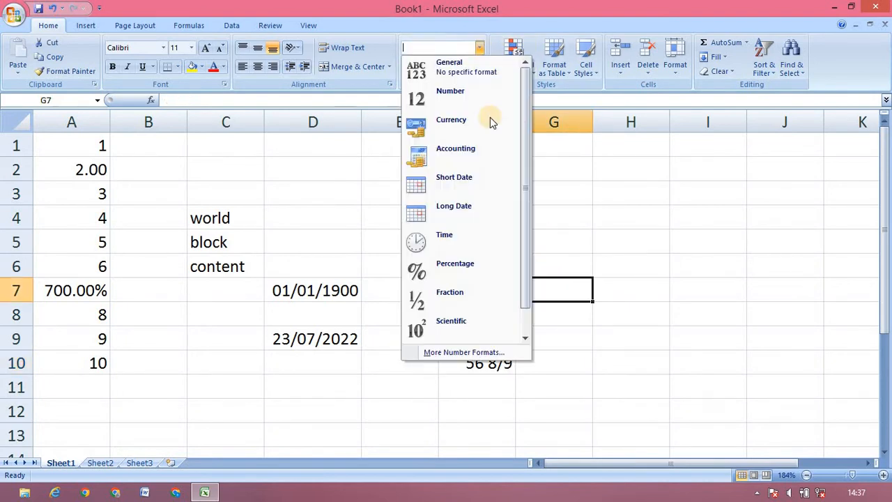
{"action": "left_click", "coordinate": [563, 291]}
{"action": "type", "text": "20"}
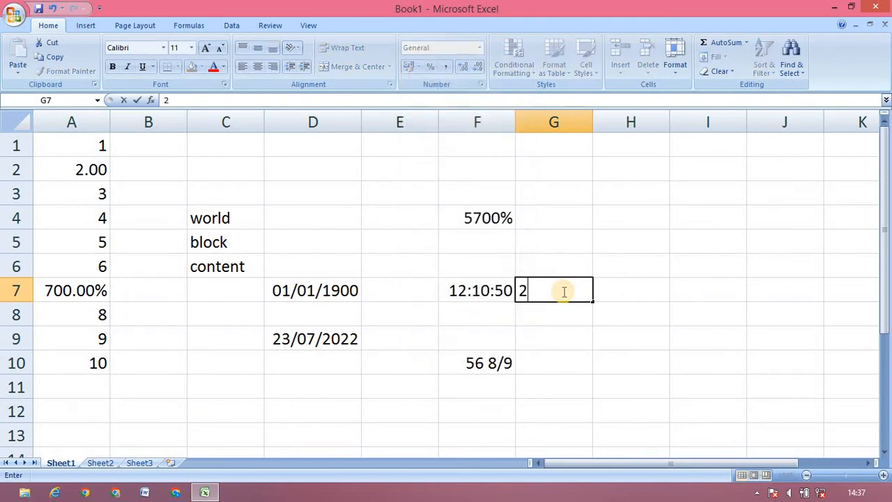
{"action": "type", "text": "000000000000000"}
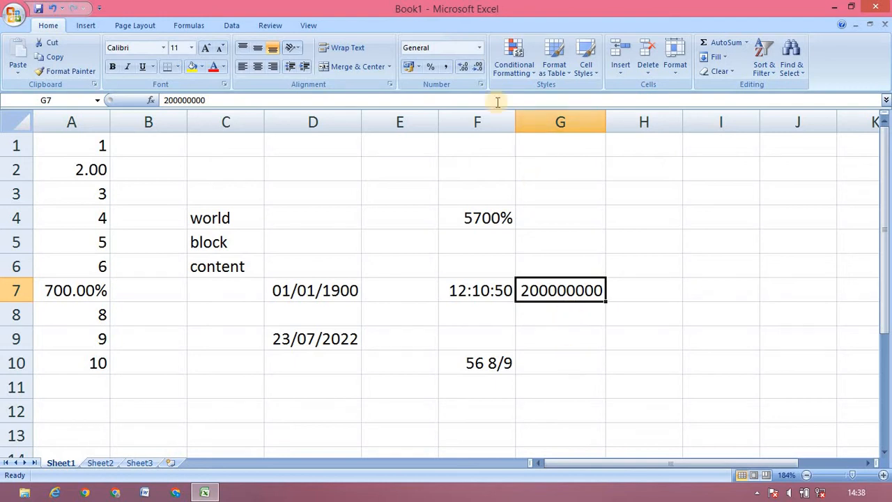
{"action": "left_click", "coordinate": [479, 47]}
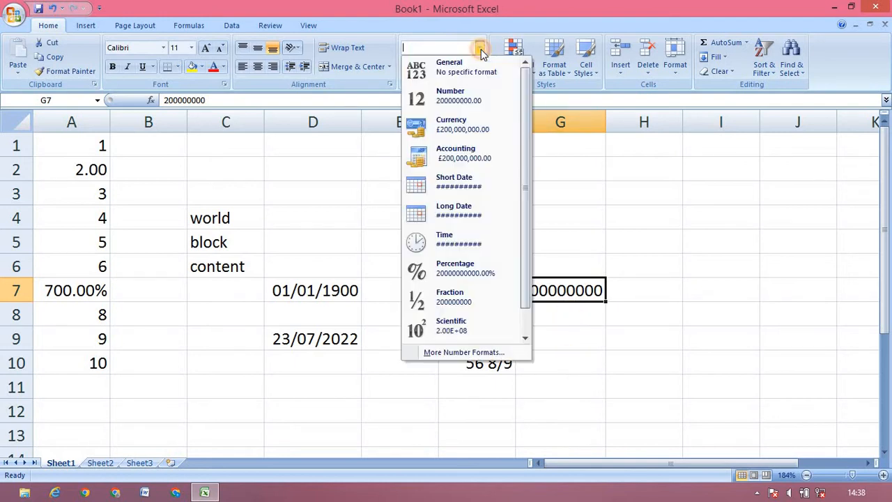
{"action": "left_click", "coordinate": [467, 331]}
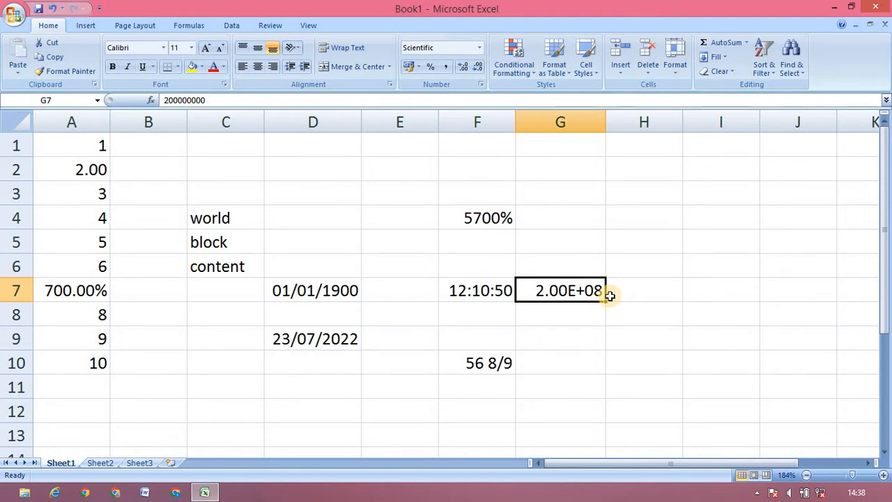
{"action": "left_click", "coordinate": [378, 382]}
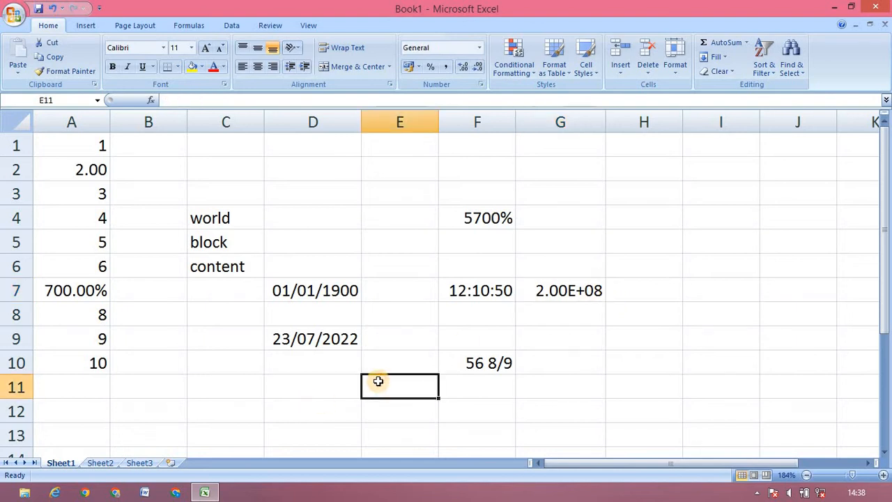
{"action": "type", "text": "3"}
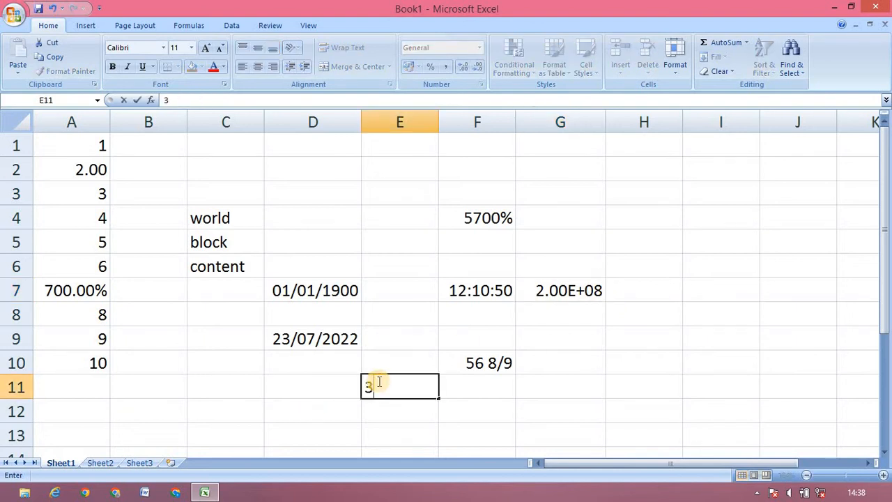
{"action": "type", "text": "460000000000000000000"}
{"action": "key", "text": "Return"}
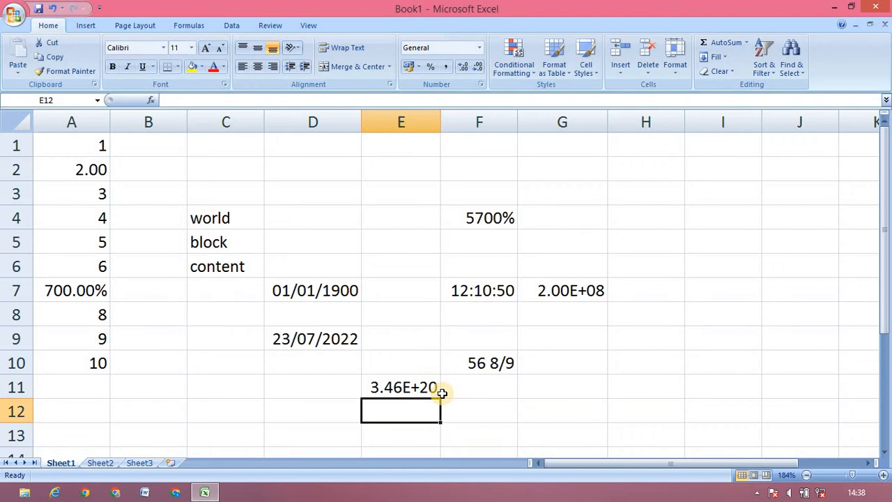
{"action": "left_click", "coordinate": [414, 388]}
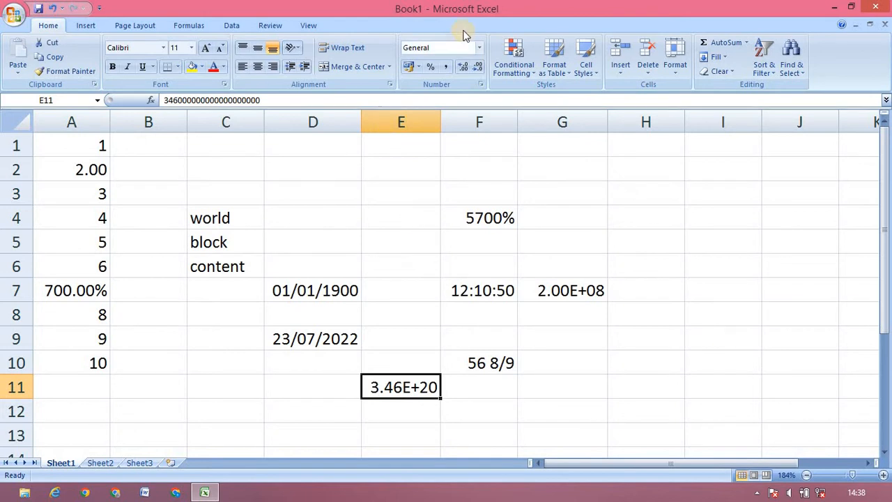
{"action": "left_click", "coordinate": [479, 47]}
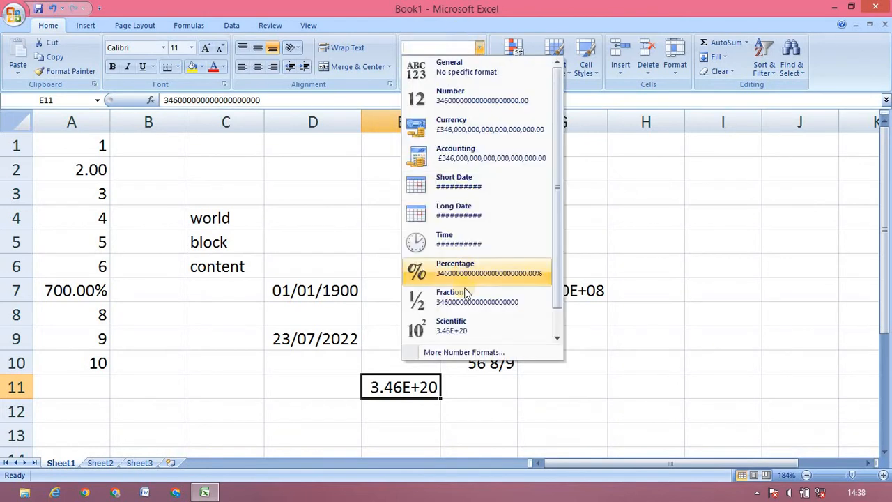
{"action": "left_click", "coordinate": [461, 324]}
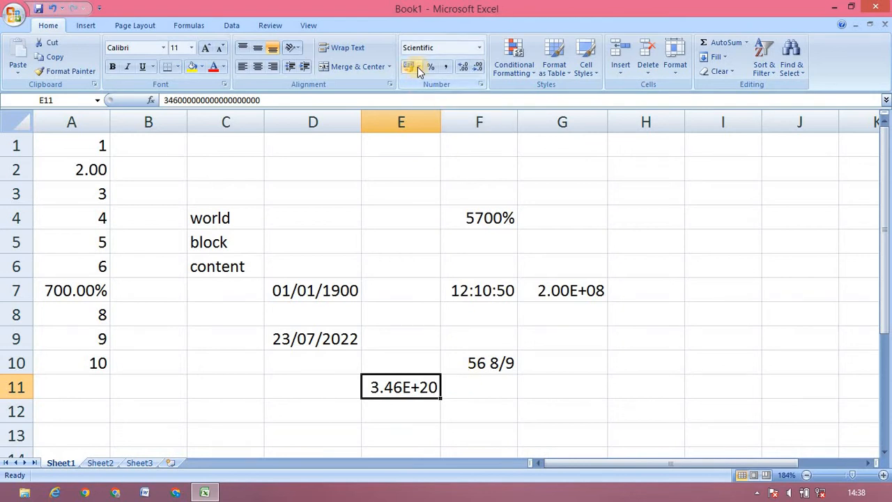
Format cell F4 with the Euro accounting format, and return it to Percent Style.
{"action": "left_click", "coordinate": [456, 224]}
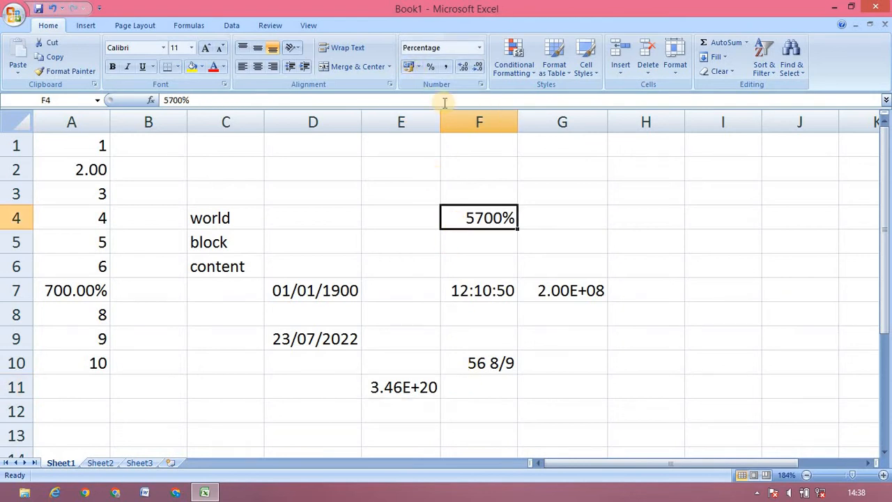
{"action": "left_click", "coordinate": [419, 68]}
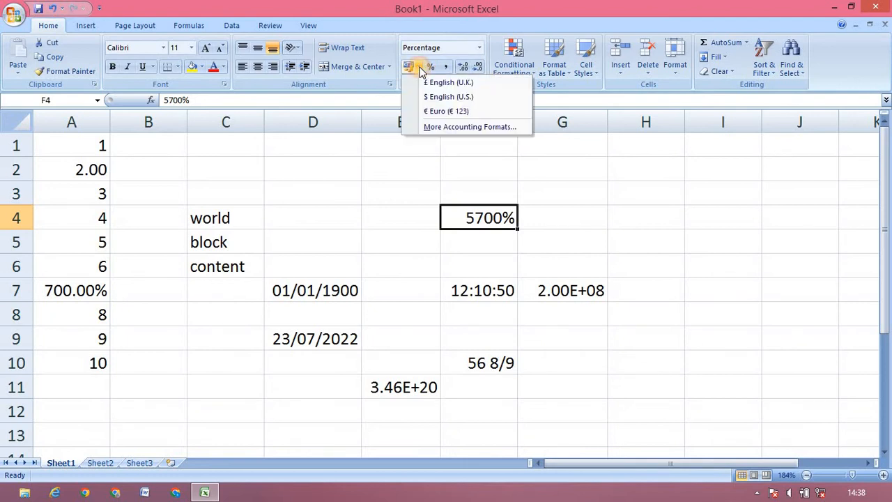
{"action": "left_click", "coordinate": [444, 111]}
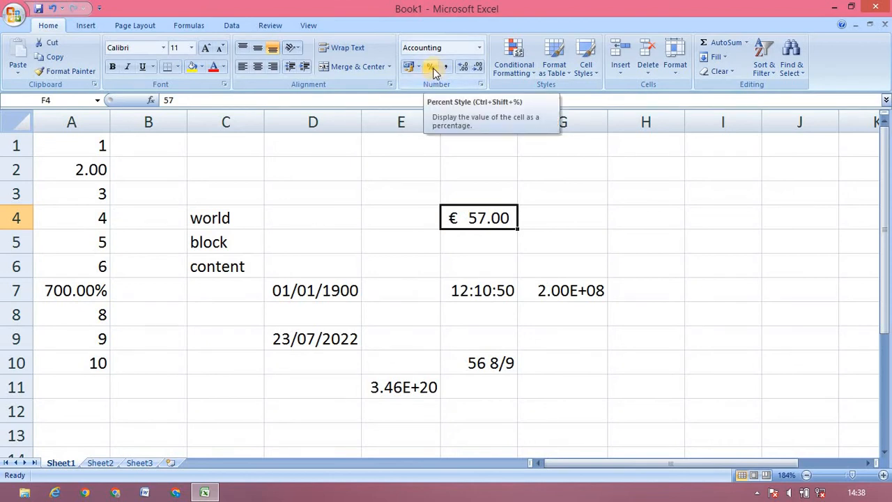
{"action": "left_click", "coordinate": [432, 68]}
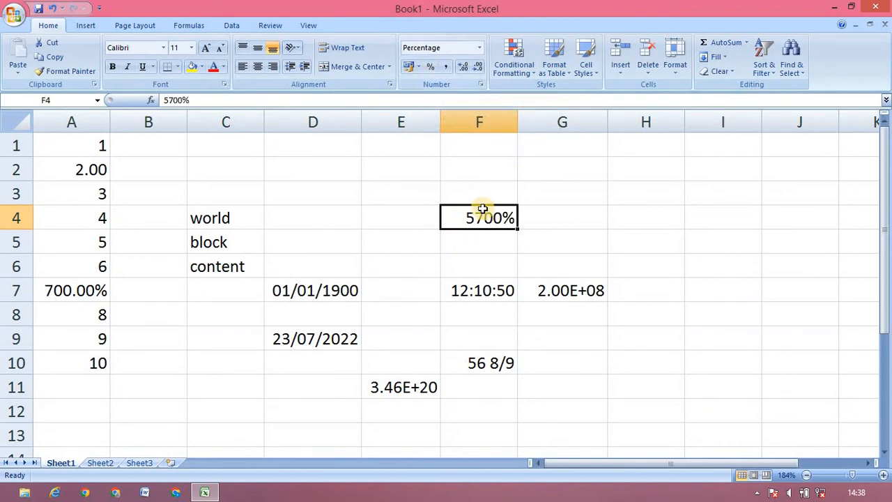
Enter 560076 in cell G11 and apply the Comma Style to it.
{"action": "left_click", "coordinate": [555, 395]}
{"action": "type", "text": "5"}
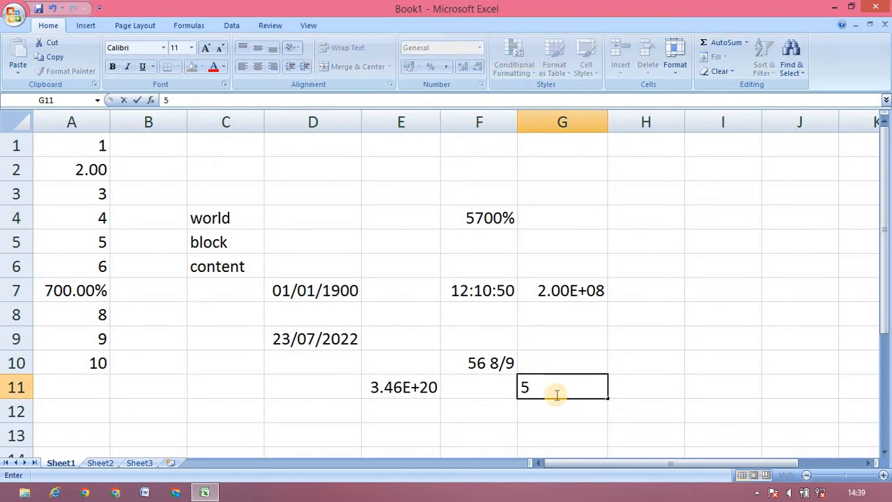
{"action": "type", "text": "60076"}
{"action": "key", "text": "Return"}
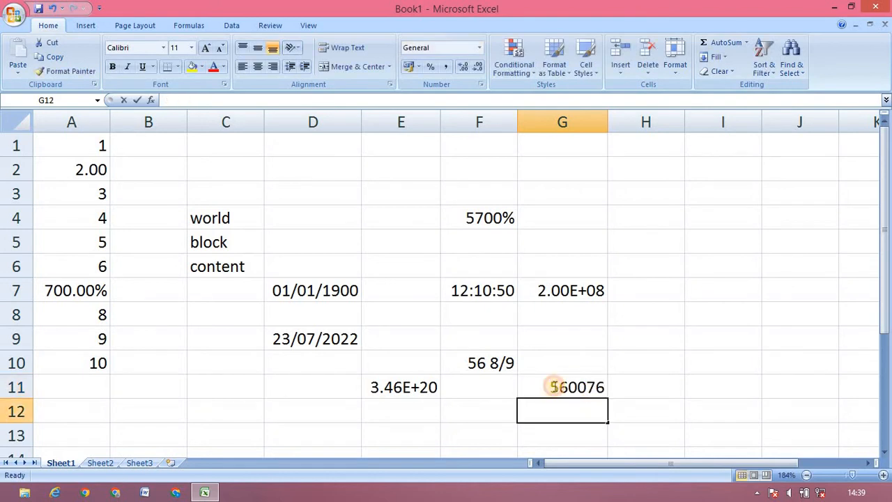
{"action": "left_click", "coordinate": [554, 388]}
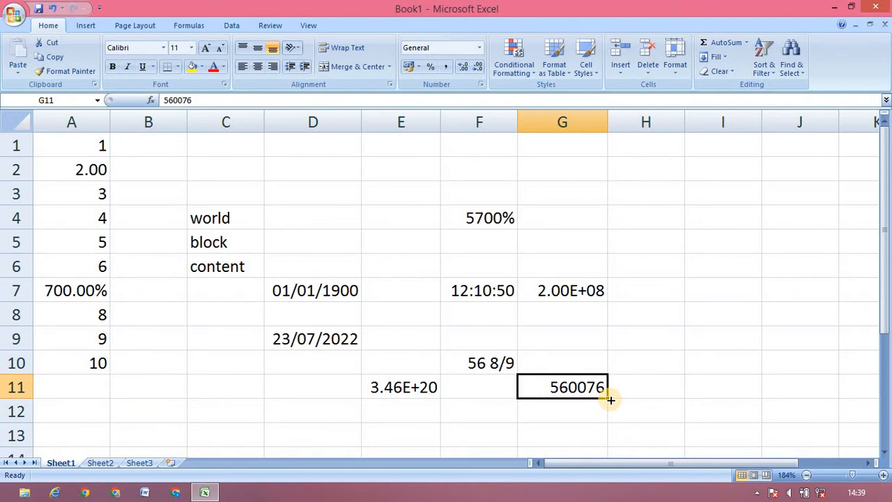
{"action": "left_click", "coordinate": [446, 69]}
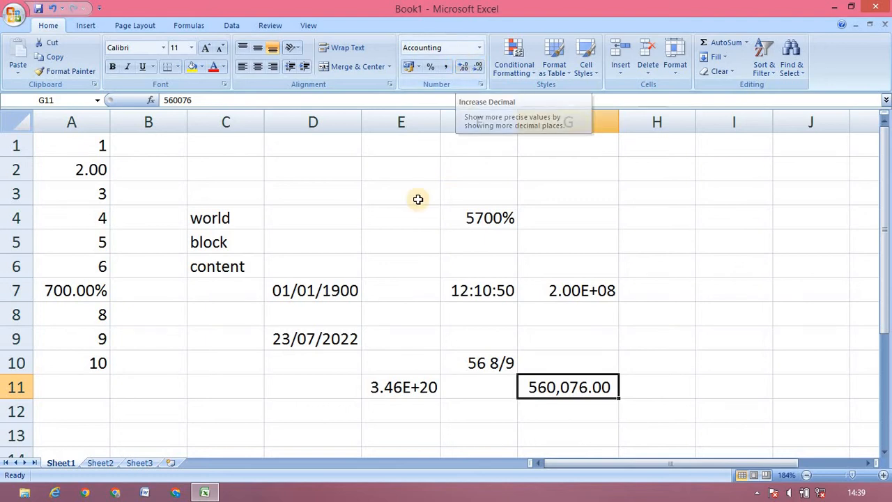
Enter the decimal number 76.7665765 in cell D4.
{"action": "left_click", "coordinate": [300, 224]}
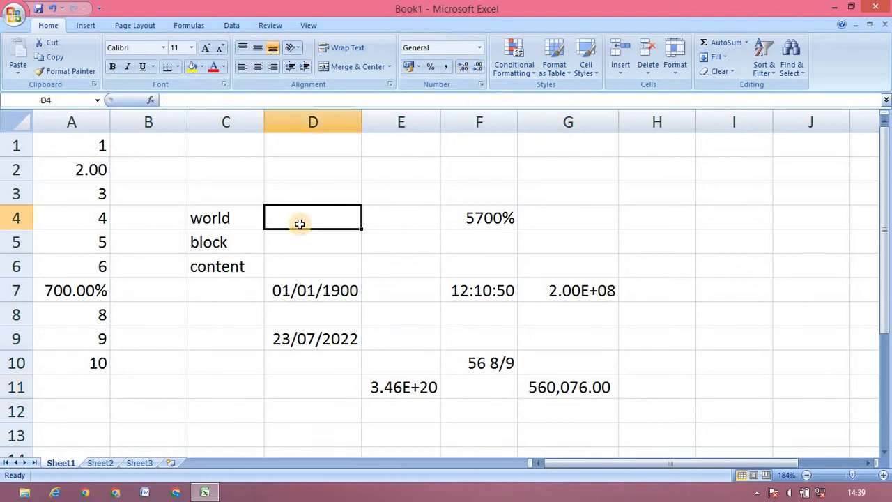
{"action": "type", "text": "76"}
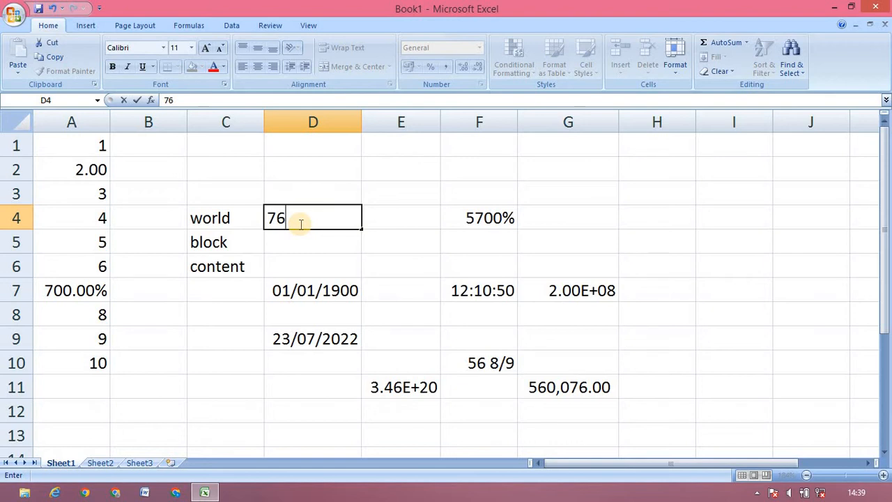
{"action": "type", "text": ".7665765"}
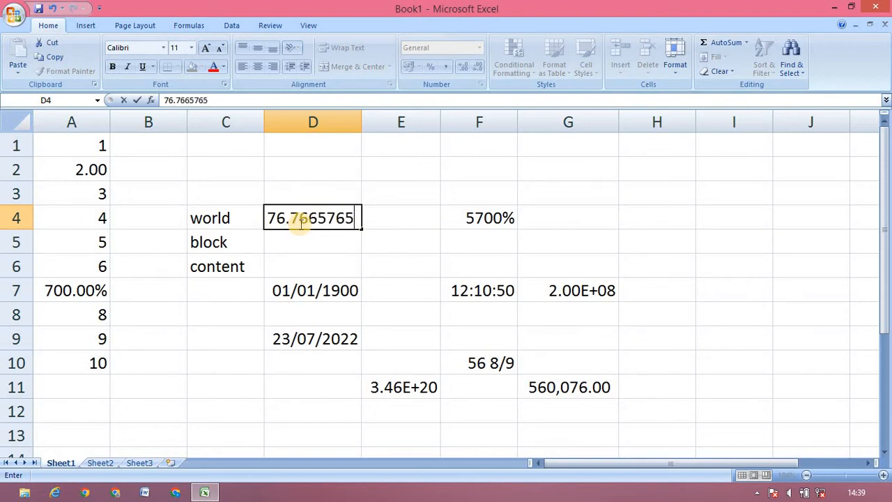
{"action": "key", "text": "Return"}
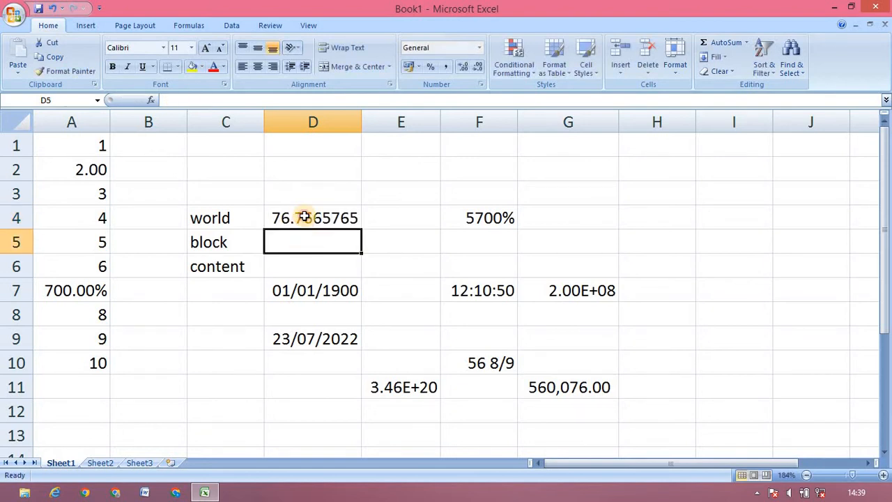
Increase the decimal places shown for the number in cell D4 to 19.
{"action": "left_click", "coordinate": [304, 218]}
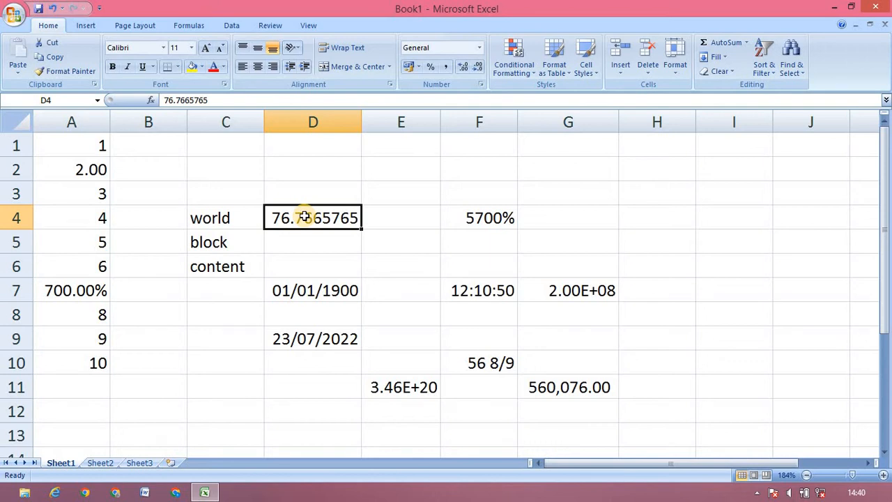
{"action": "left_click", "coordinate": [463, 68]}
{"action": "left_click", "coordinate": [462, 68]}
{"action": "left_click", "coordinate": [463, 68]}
{"action": "left_click", "coordinate": [462, 67]}
{"action": "left_click", "coordinate": [463, 67]}
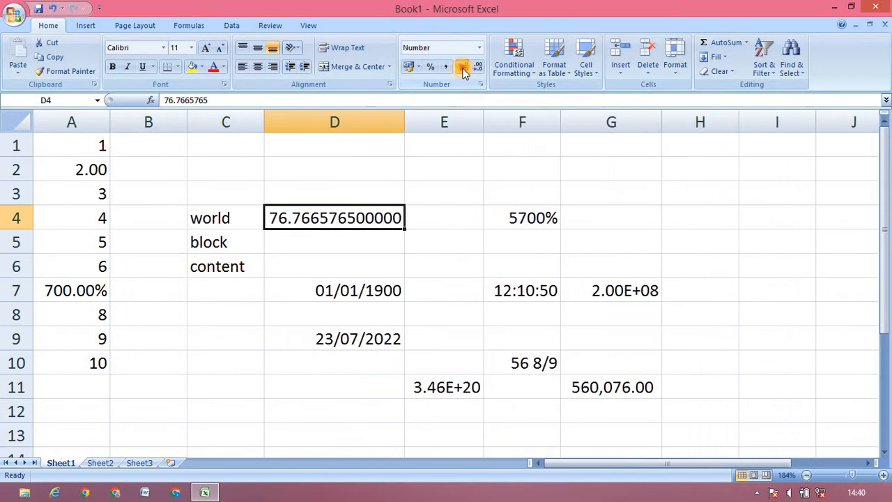
{"action": "left_click", "coordinate": [462, 68]}
{"action": "left_click", "coordinate": [463, 68]}
{"action": "left_click", "coordinate": [463, 67]}
{"action": "left_click", "coordinate": [463, 68]}
{"action": "left_click", "coordinate": [462, 68]}
{"action": "left_click", "coordinate": [463, 67]}
{"action": "left_click", "coordinate": [462, 68]}
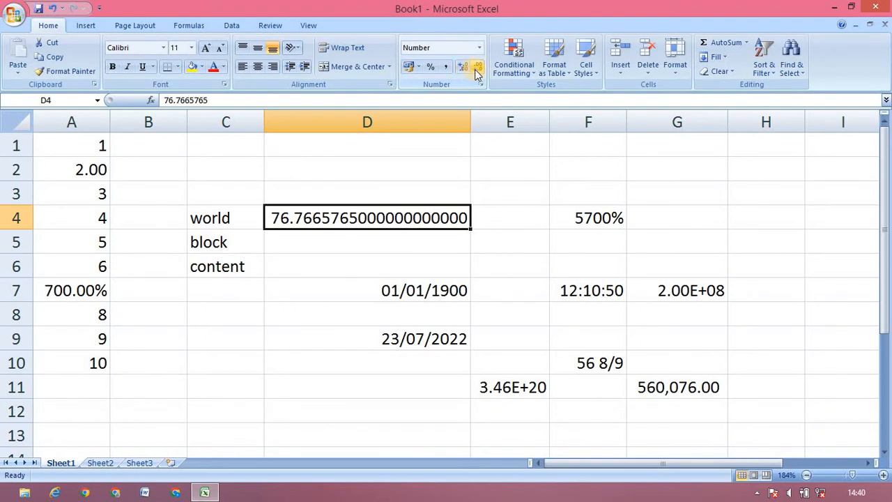
Decrease the decimal places shown for the number in cell D4, step by step, to fewer than three.
{"action": "double_click", "coordinate": [477, 70]}
{"action": "triple_click", "coordinate": [476, 69]}
{"action": "double_click", "coordinate": [477, 68]}
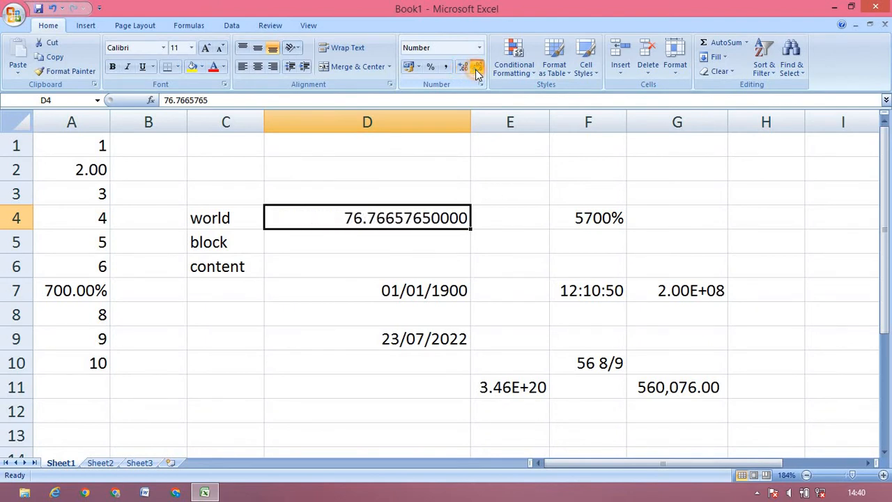
{"action": "triple_click", "coordinate": [477, 68]}
{"action": "double_click", "coordinate": [477, 69]}
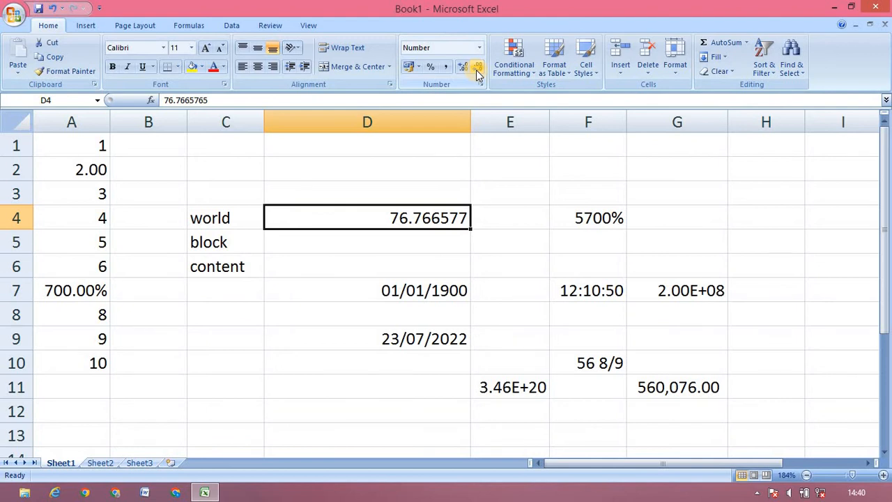
{"action": "left_click", "coordinate": [476, 70]}
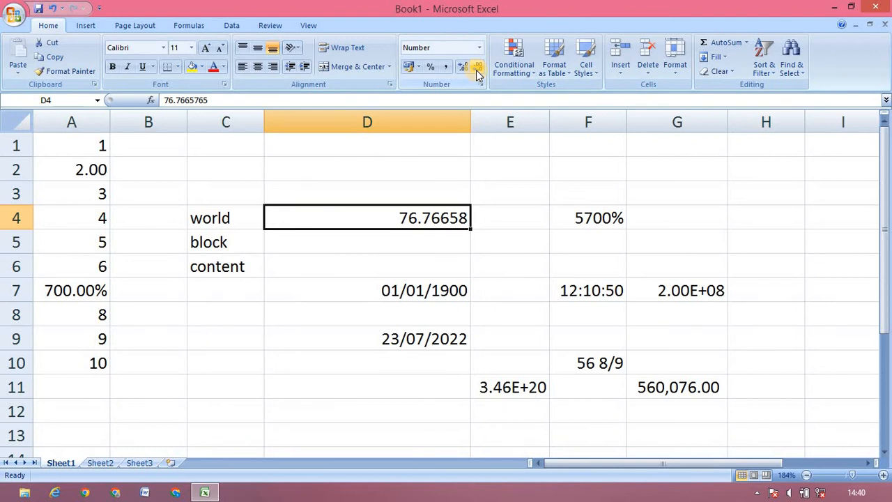
{"action": "left_click", "coordinate": [477, 69]}
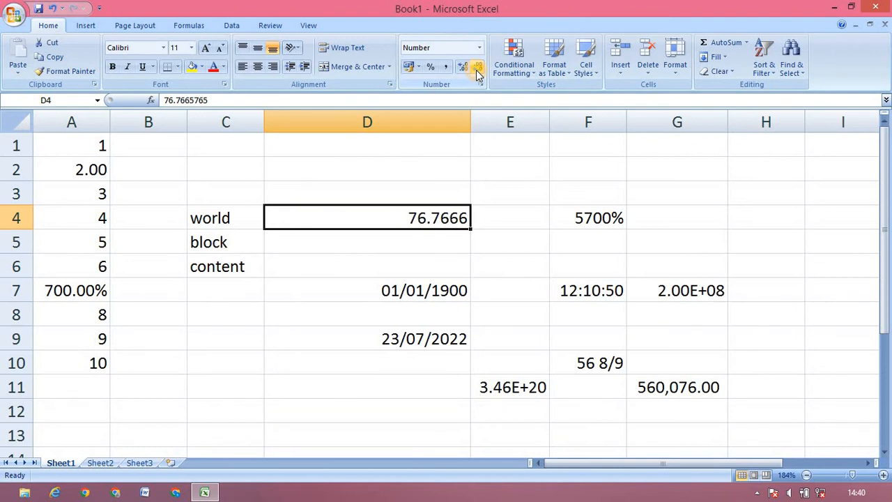
{"action": "left_click", "coordinate": [476, 70]}
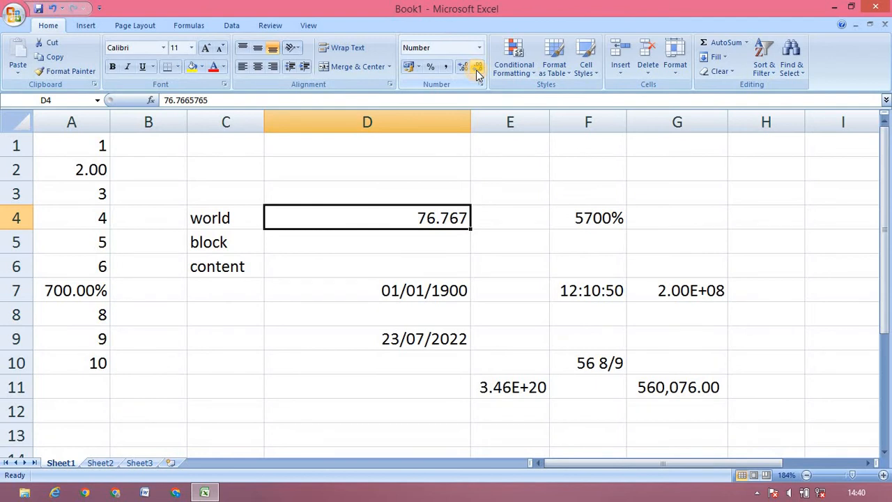
{"action": "left_click", "coordinate": [476, 70]}
{"action": "left_click", "coordinate": [477, 69]}
{"action": "left_click", "coordinate": [477, 70]}
Switch to Sheet2 and enter the column headings name in A1 and tamil in B1.
{"action": "left_click", "coordinate": [102, 464]}
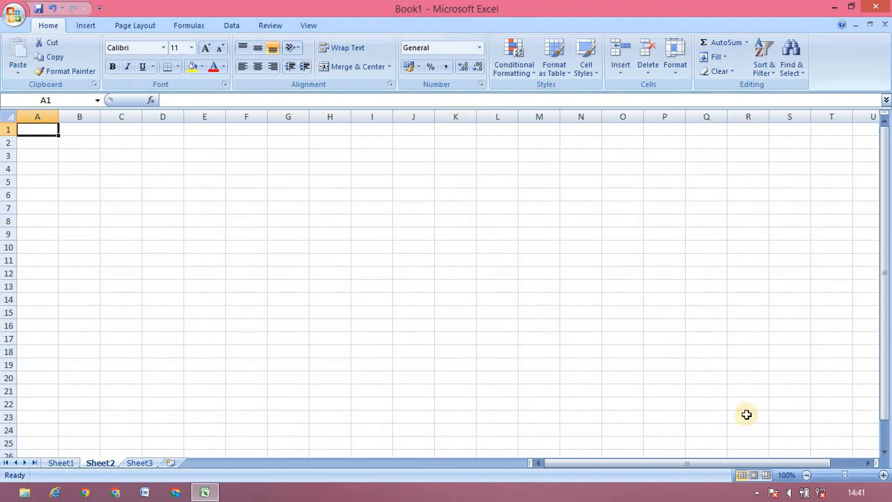
{"action": "left_click", "coordinate": [858, 475]}
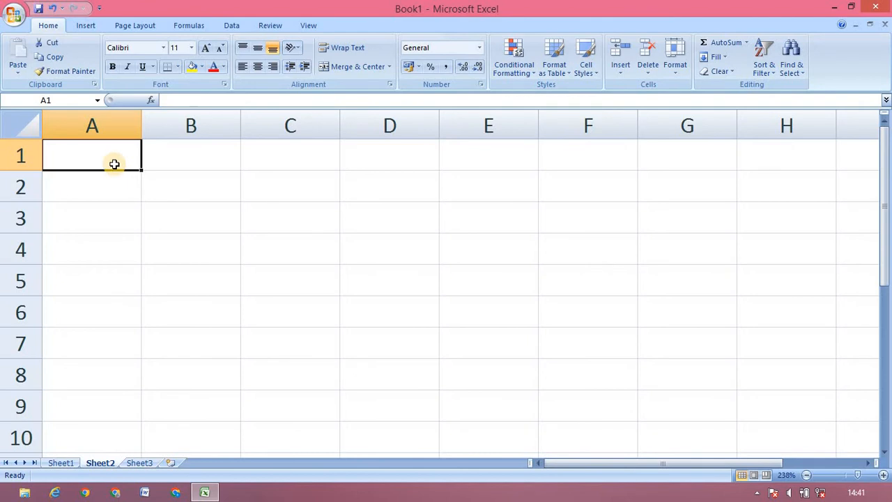
{"action": "type", "text": "name"}
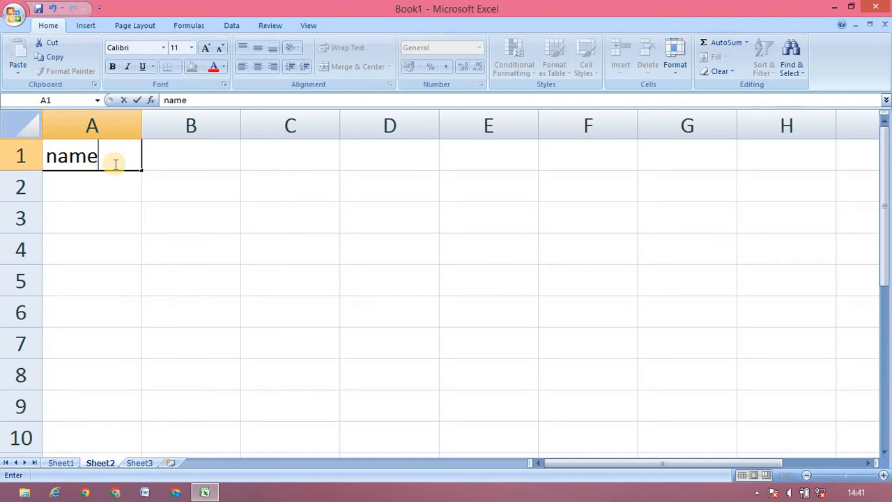
{"action": "key", "text": "Tab"}
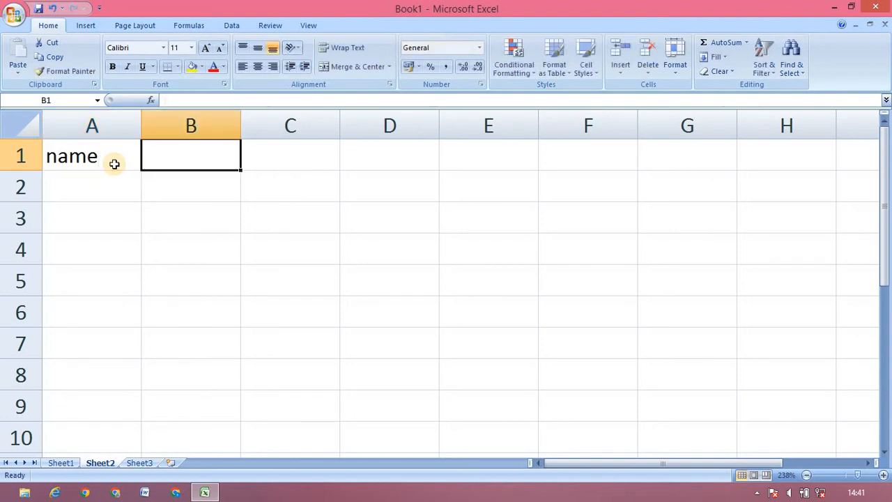
{"action": "type", "text": "ta,"}
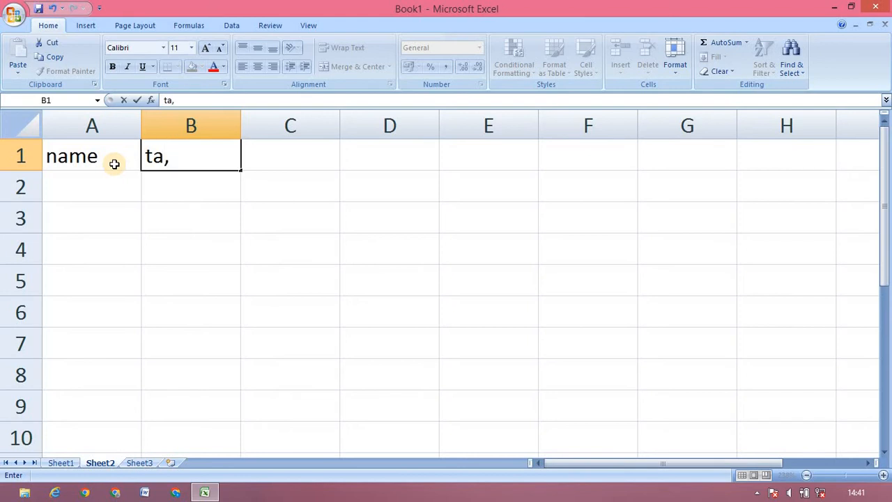
{"action": "key", "text": "BackSpace"}
{"action": "type", "text": "mil"}
{"action": "key", "text": "Tab"}
Enter the remaining subject headings: eng in C1, maths in D1, sc in E1 and ss in F1.
{"action": "type", "text": "eng"}
{"action": "key", "text": "Tab"}
{"action": "type", "text": "m"}
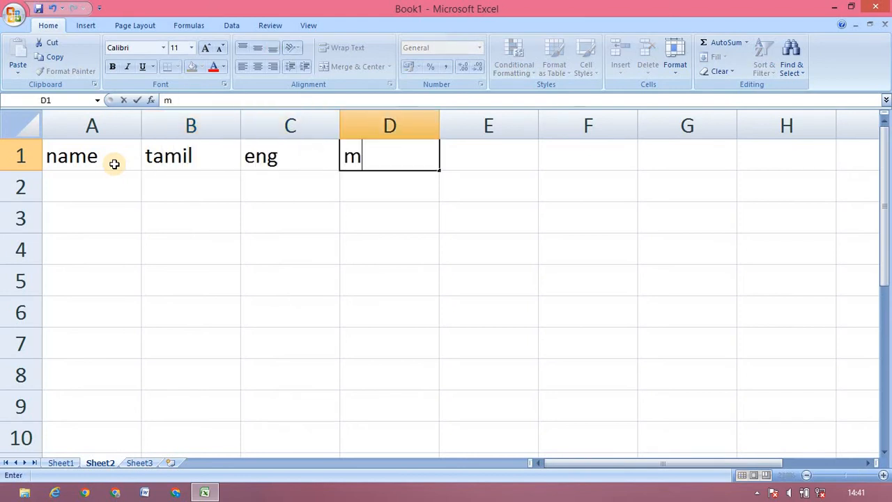
{"action": "type", "text": "aths"}
{"action": "key", "text": "ctrl+Return"}
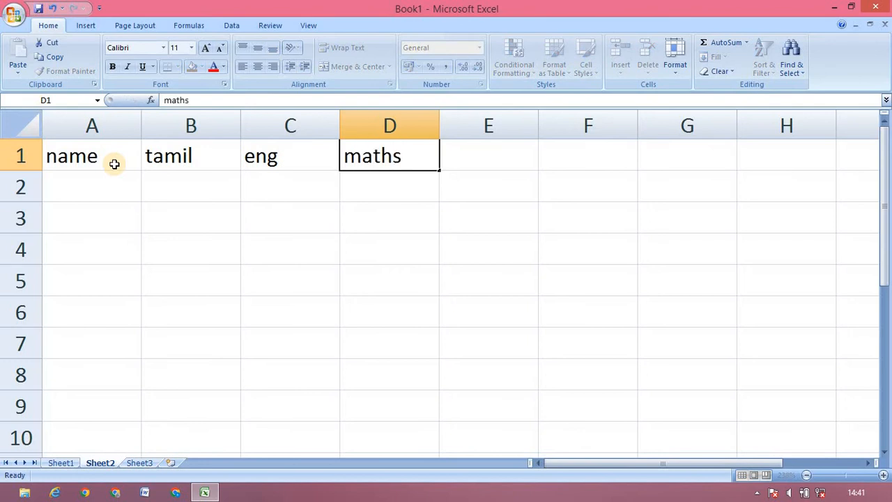
{"action": "key", "text": "Tab"}
{"action": "type", "text": "sc"}
{"action": "key", "text": "Tab"}
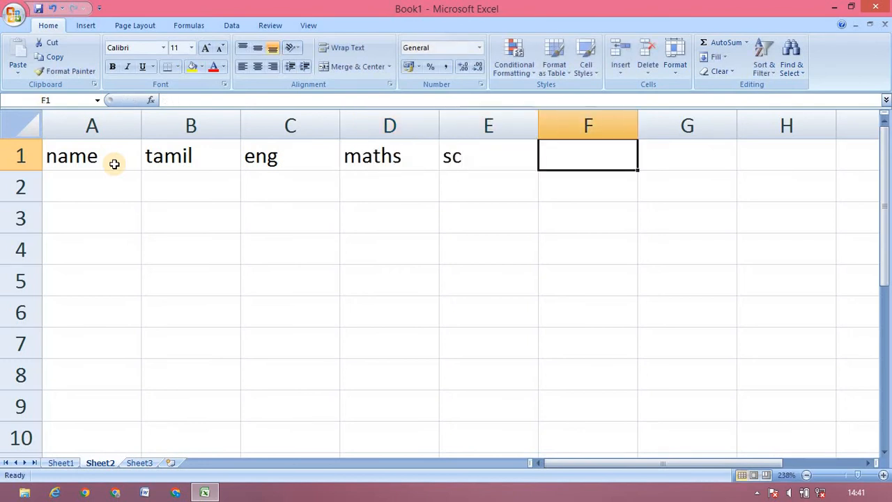
{"action": "type", "text": "ss"}
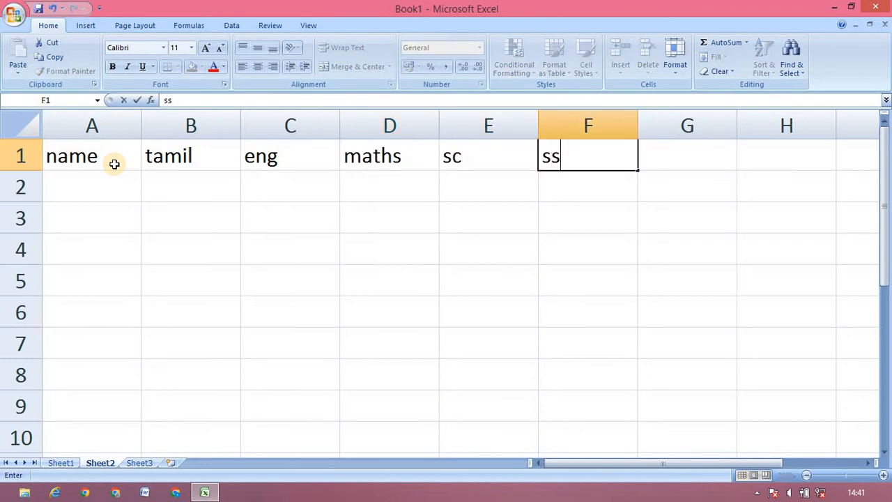
{"action": "left_click", "coordinate": [59, 181]}
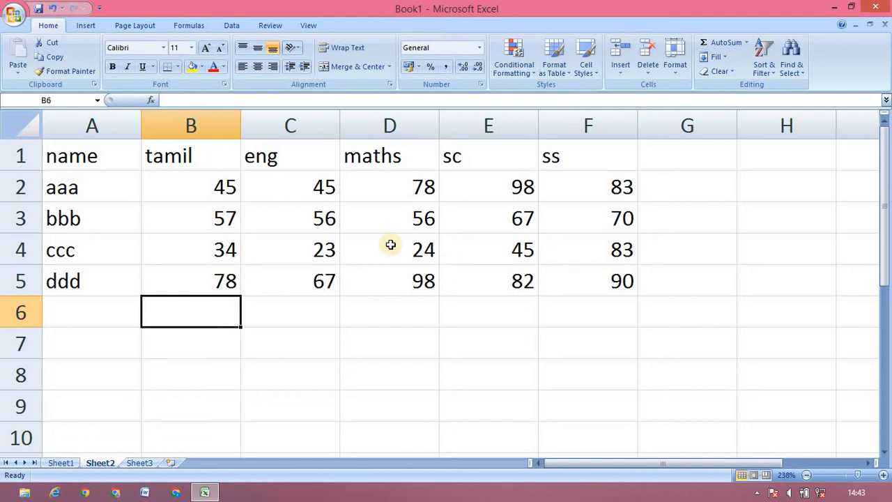
Select all the marks in the range B2:F5.
{"action": "left_click", "coordinate": [184, 187]}
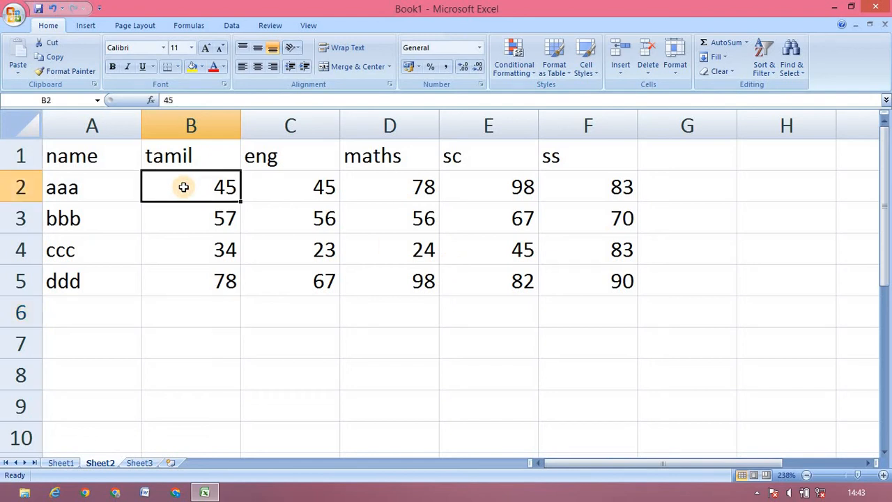
{"action": "key", "text": "shift+Right"}
{"action": "key", "text": "shift+Right"}
{"action": "key", "text": "shift+Right"}
{"action": "key", "text": "shift+Right"}
{"action": "key", "text": "shift+Down"}
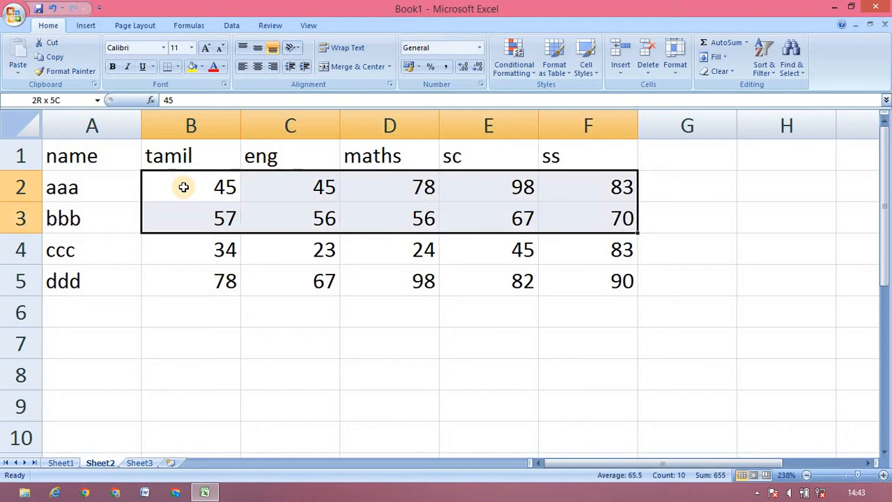
{"action": "key", "text": "shift+Down"}
{"action": "key", "text": "shift+Down"}
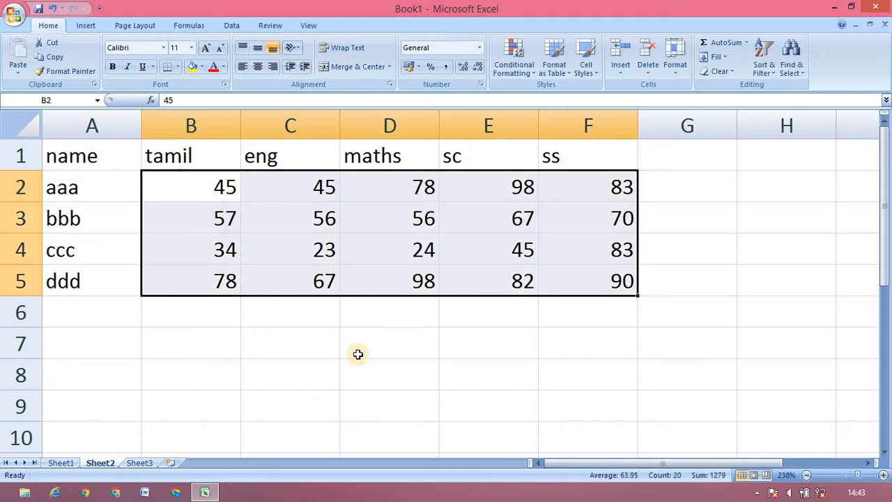
Set up a Greater Than conditional formatting rule on the selected marks with a threshold of 85.
{"action": "left_click", "coordinate": [521, 69]}
{"action": "mouse_move", "coordinate": [528, 96]}
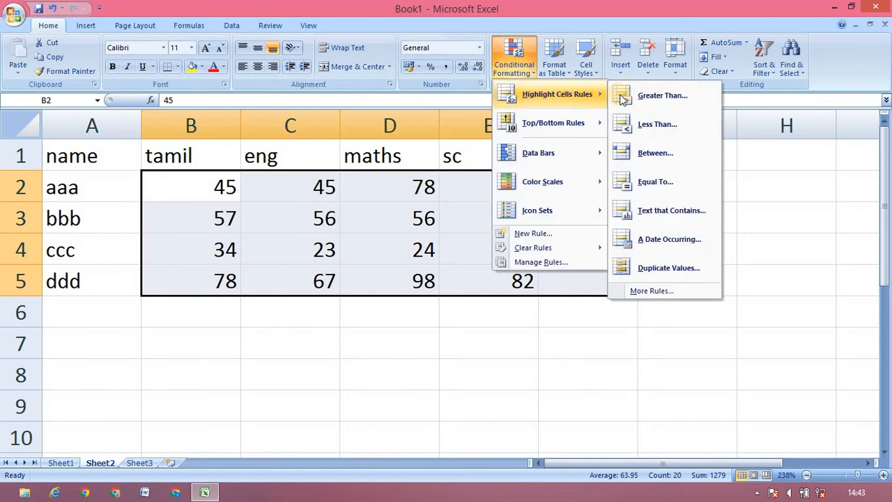
{"action": "left_click", "coordinate": [625, 98]}
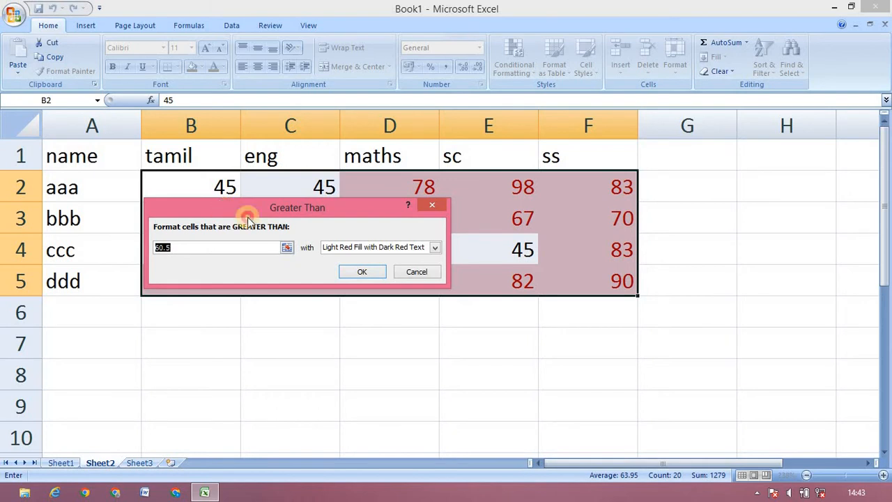
{"action": "left_click_drag", "start_coordinate": [230, 209], "coordinate": [509, 300]}
{"action": "left_click_drag", "start_coordinate": [551, 322], "coordinate": [562, 325]}
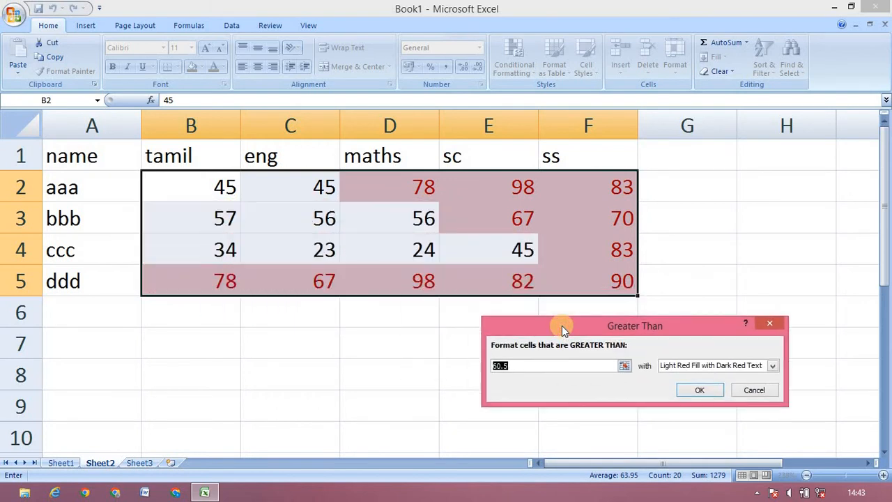
{"action": "left_click", "coordinate": [522, 367]}
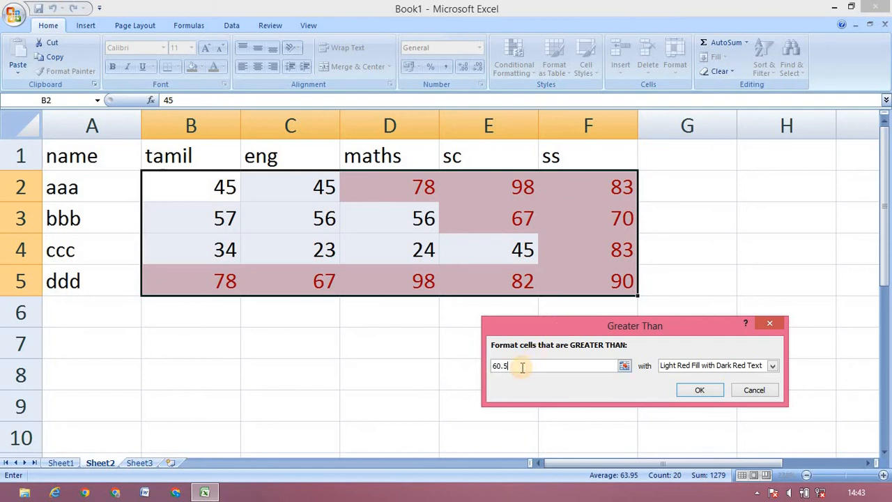
{"action": "key", "text": "BackSpace"}
{"action": "key", "text": "BackSpace"}
{"action": "key", "text": "BackSpace"}
{"action": "key", "text": "BackSpace"}
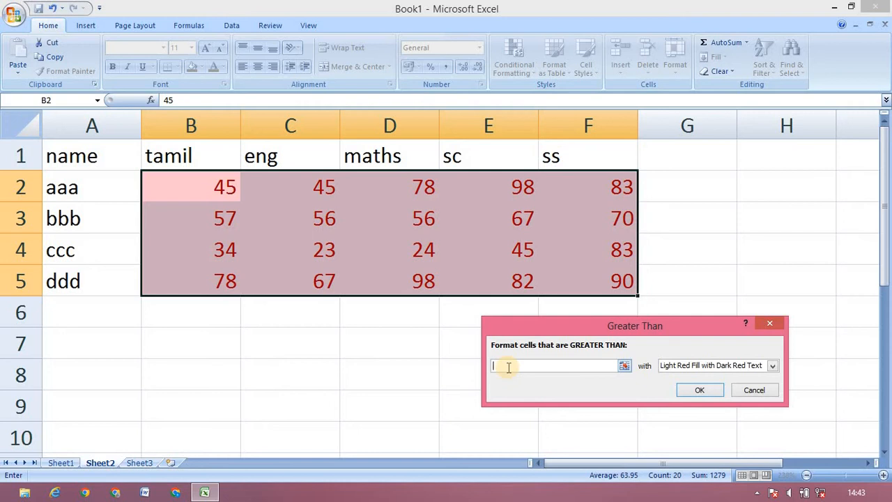
{"action": "type", "text": "85"}
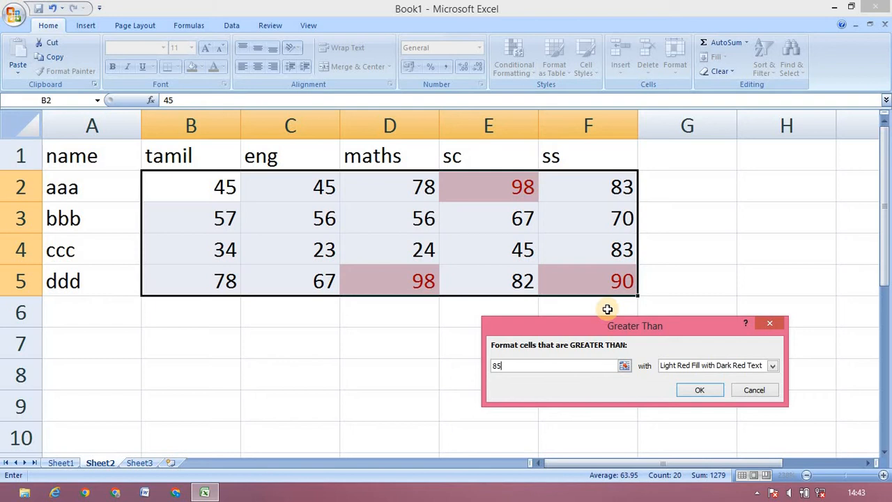
Preview the Greater Than rule with Yellow Fill with Dark Yellow Text, followed by Green Fill with Dark Green Text.
{"action": "left_click", "coordinate": [773, 367]}
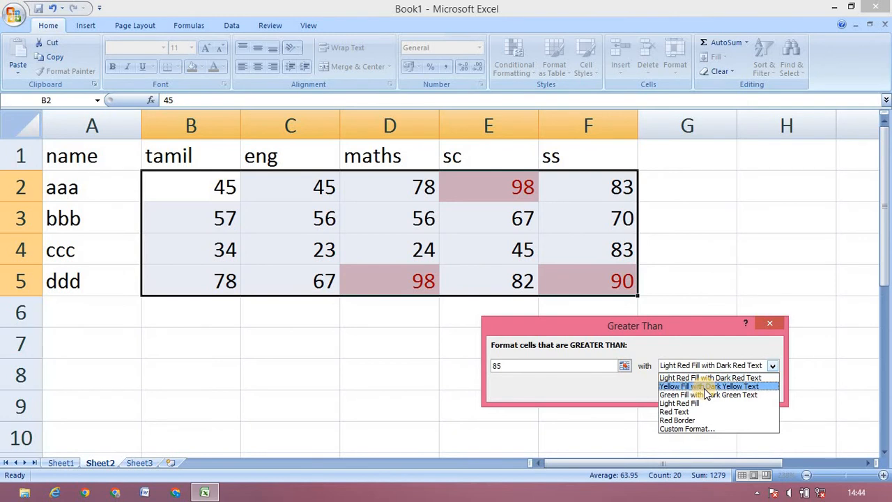
{"action": "left_click", "coordinate": [703, 387]}
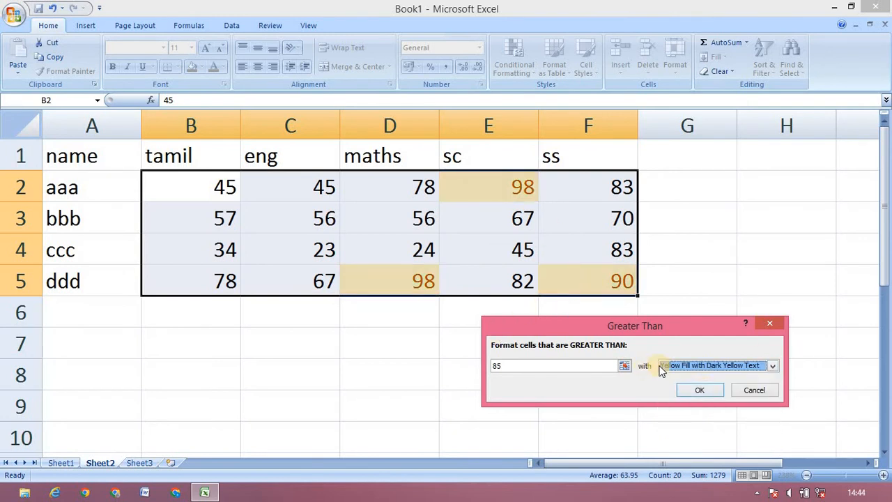
{"action": "left_click", "coordinate": [773, 367]}
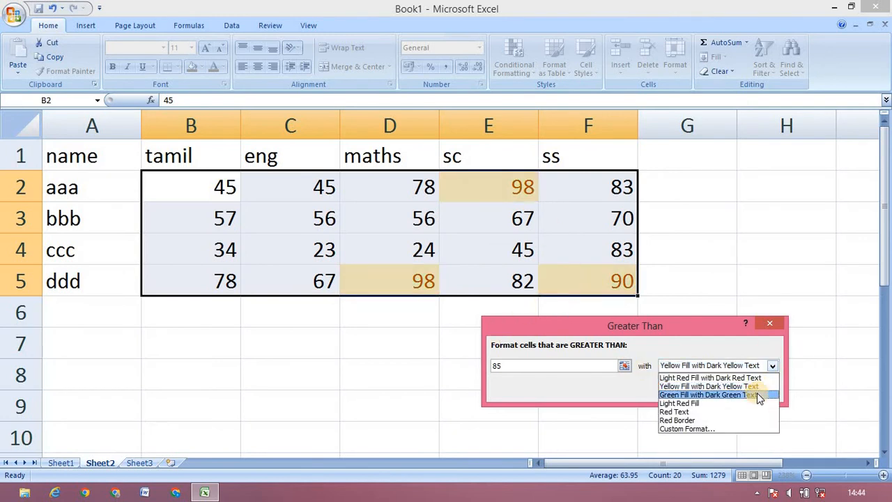
{"action": "left_click", "coordinate": [756, 393]}
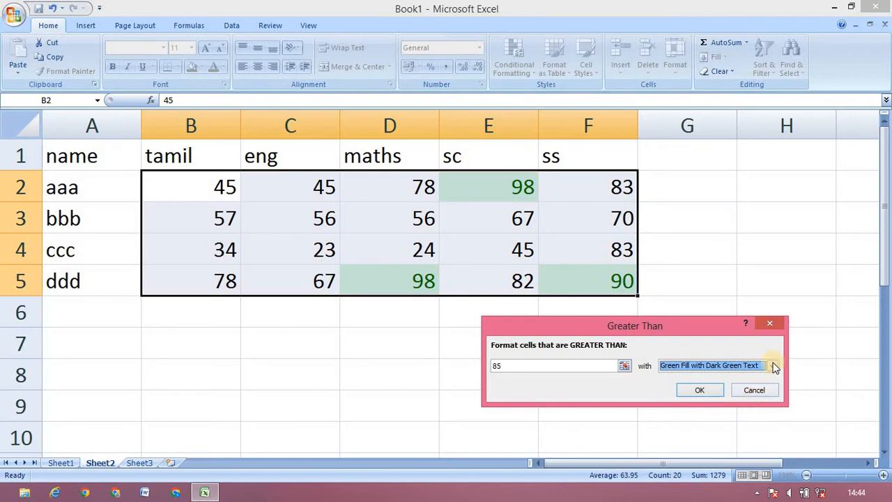
Try a custom format for the Greater Than rule, viewing the font colour choices and accepting without picking any colour.
{"action": "left_click", "coordinate": [774, 367]}
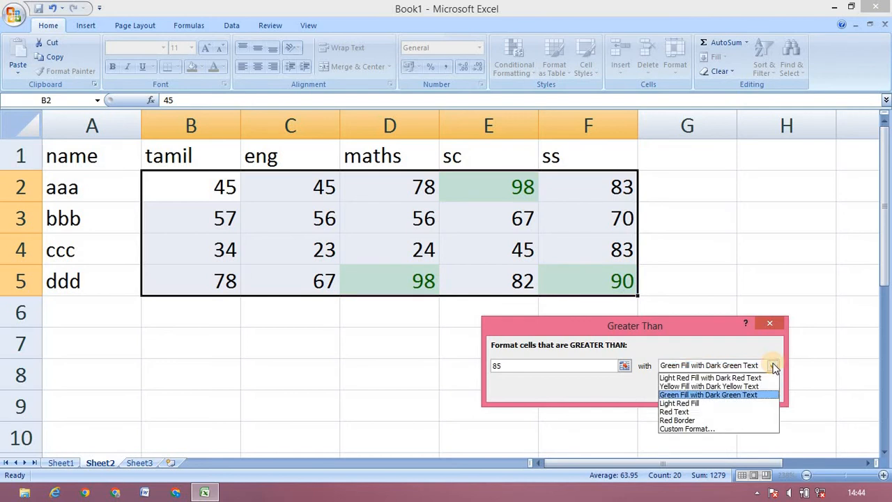
{"action": "left_click", "coordinate": [703, 429]}
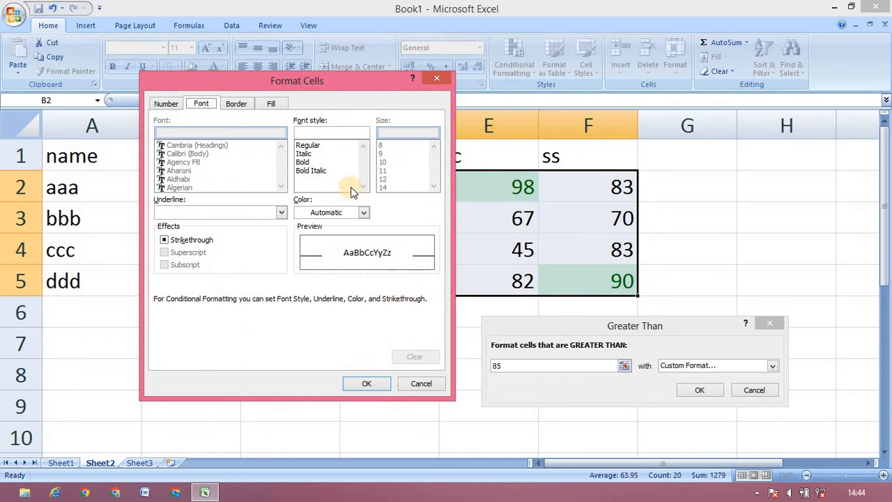
{"action": "left_click", "coordinate": [362, 212]}
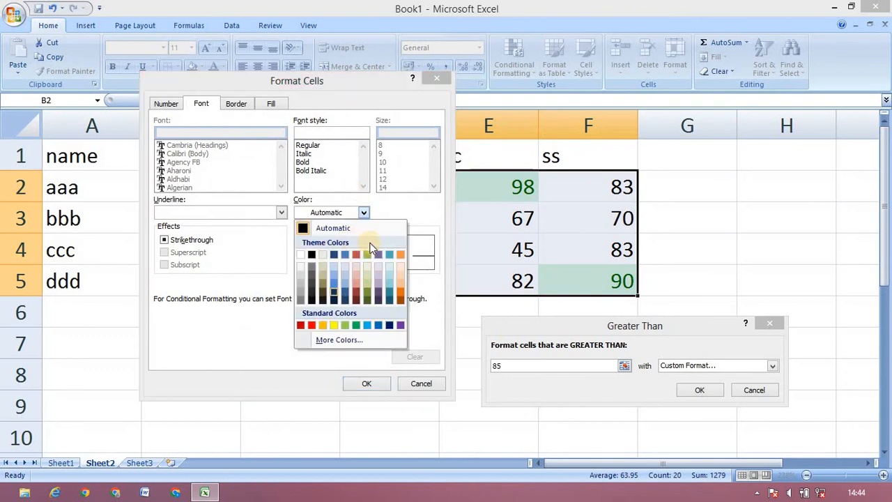
{"action": "left_click", "coordinate": [376, 384]}
{"action": "left_click", "coordinate": [376, 385]}
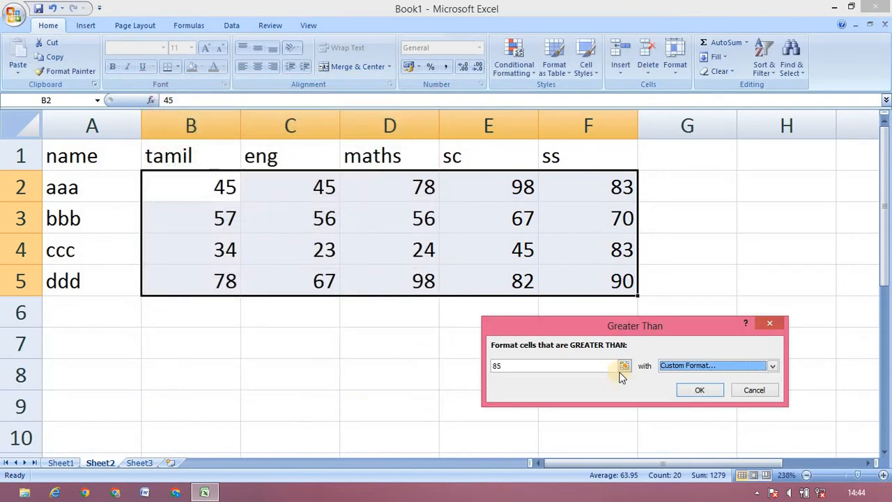
Preview the Greater Than rule with Light Red Fill with Dark Red Text and discard the rule.
{"action": "left_click", "coordinate": [773, 366]}
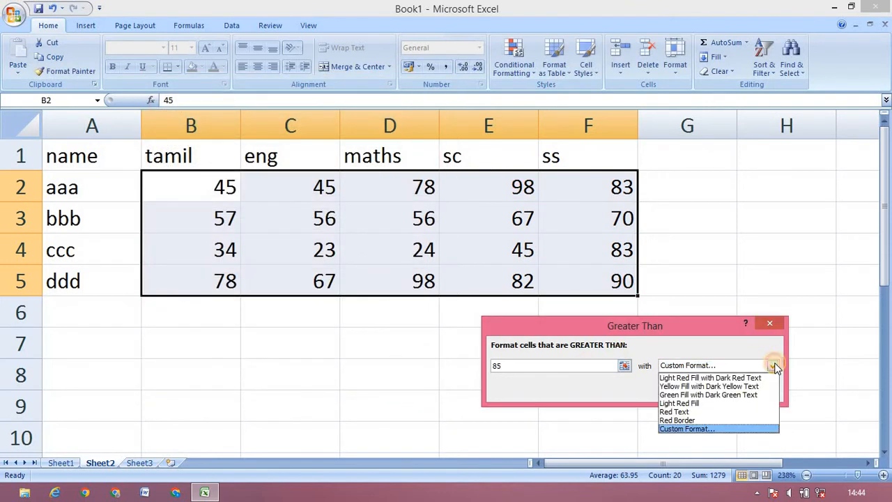
{"action": "left_click", "coordinate": [740, 377]}
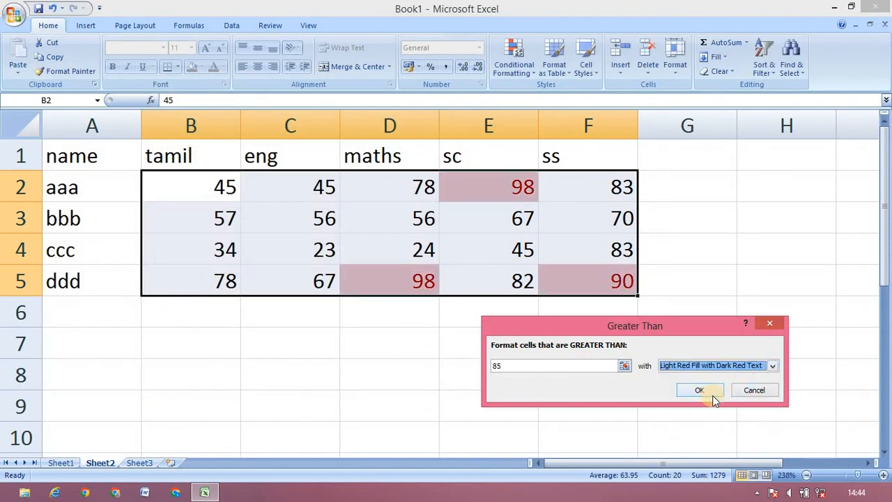
{"action": "left_click", "coordinate": [746, 390]}
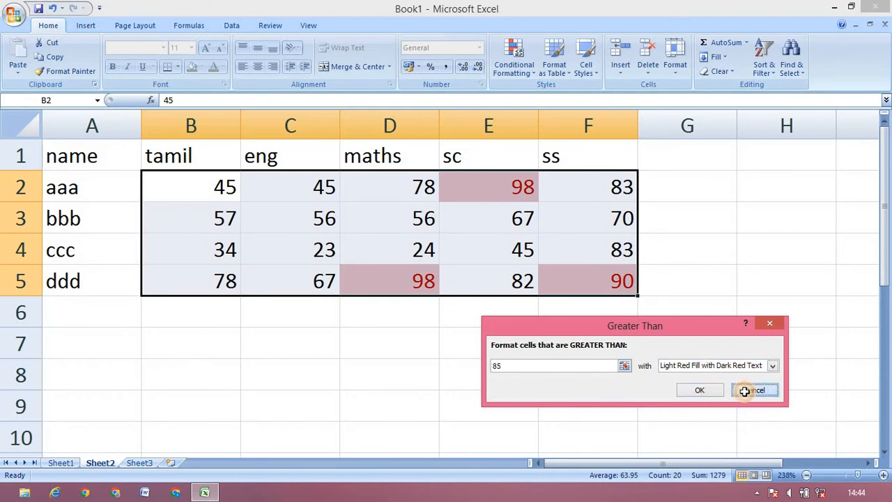
{"action": "left_click", "coordinate": [519, 70]}
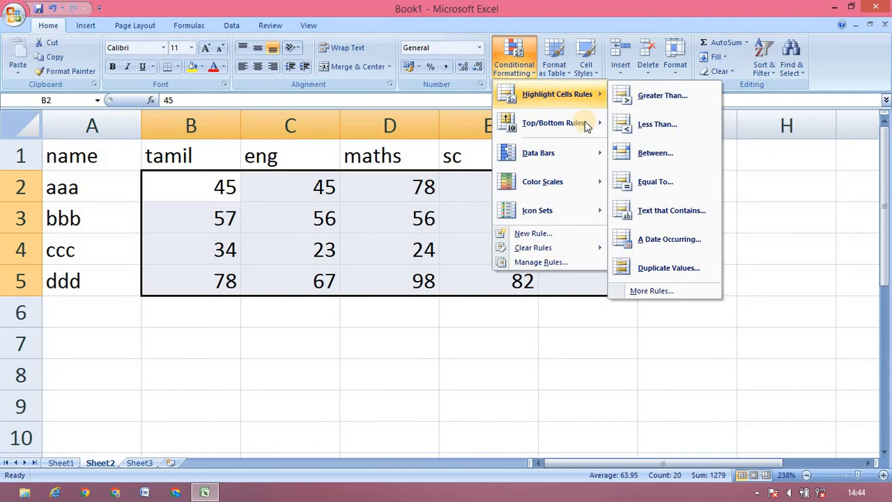
{"action": "mouse_move", "coordinate": [585, 123]}
{"action": "left_click", "coordinate": [634, 123]}
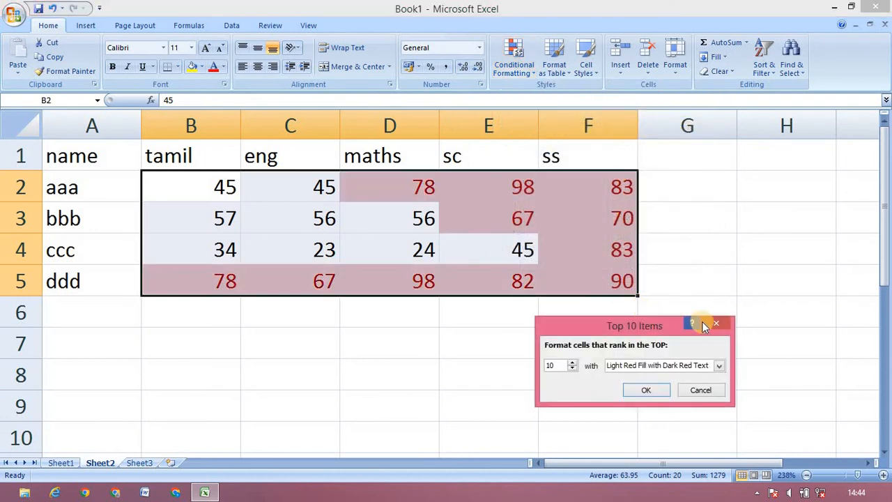
{"action": "left_click", "coordinate": [714, 323]}
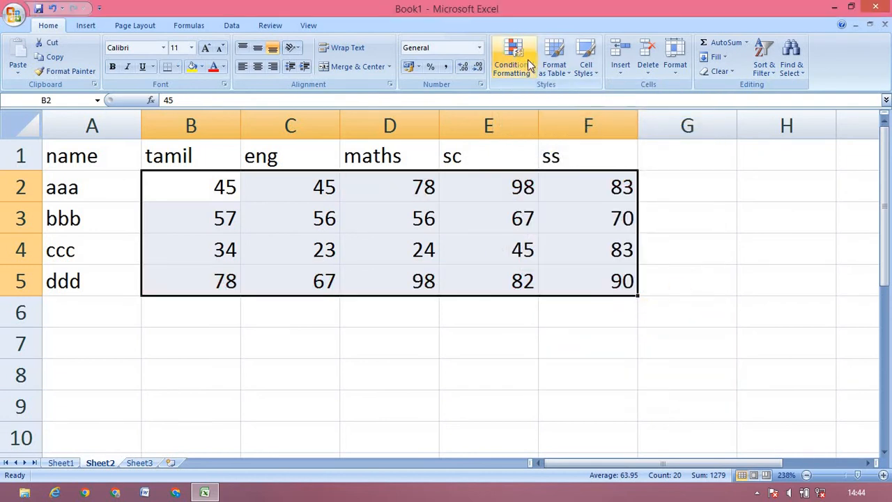
Preview a Less Than rule with a threshold of 45 and Light Red Fill with Dark Red Text on the marks, and discard it.
{"action": "left_click", "coordinate": [527, 59]}
{"action": "mouse_move", "coordinate": [591, 94]}
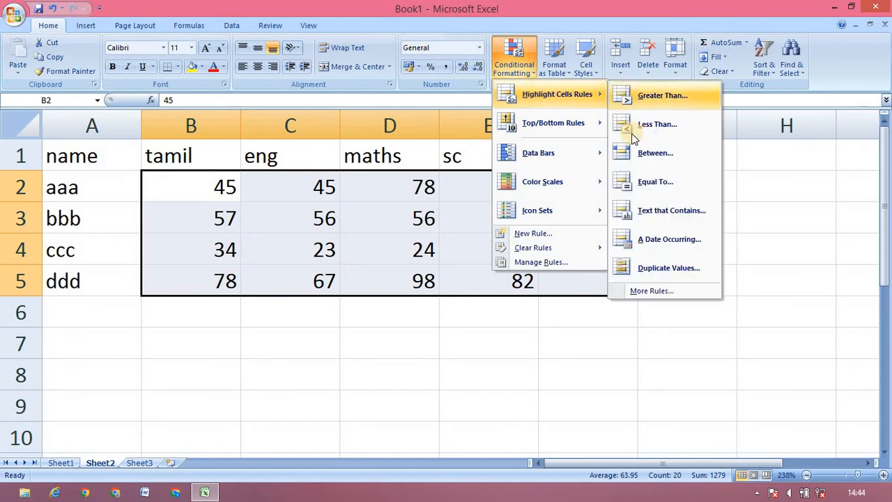
{"action": "left_click", "coordinate": [631, 133]}
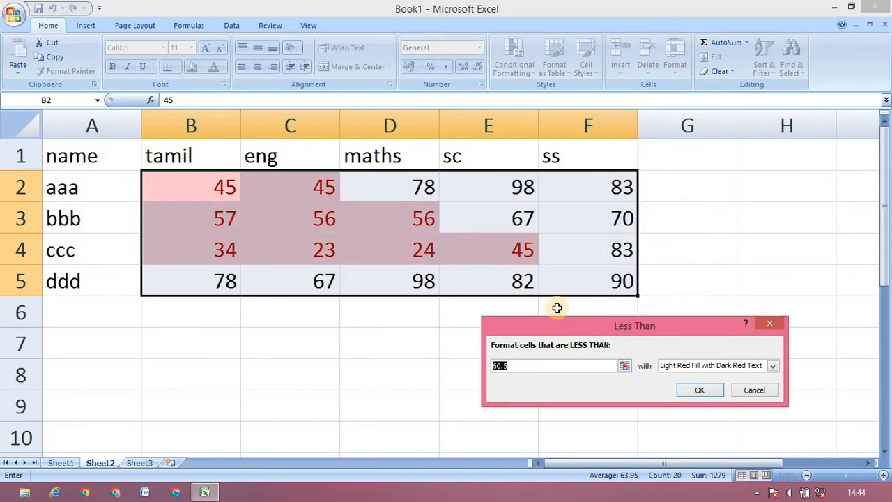
{"action": "left_click", "coordinate": [520, 370]}
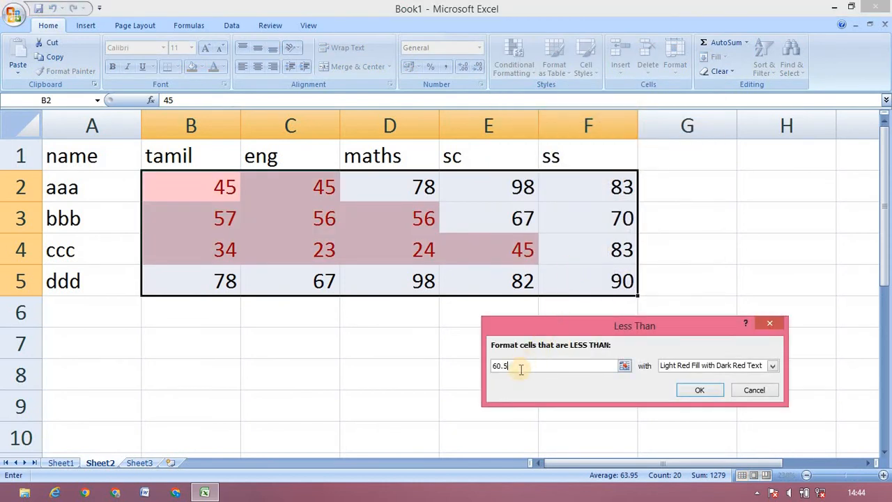
{"action": "key", "text": "BackSpace"}
{"action": "key", "text": "BackSpace"}
{"action": "key", "text": "BackSpace"}
{"action": "key", "text": "BackSpace"}
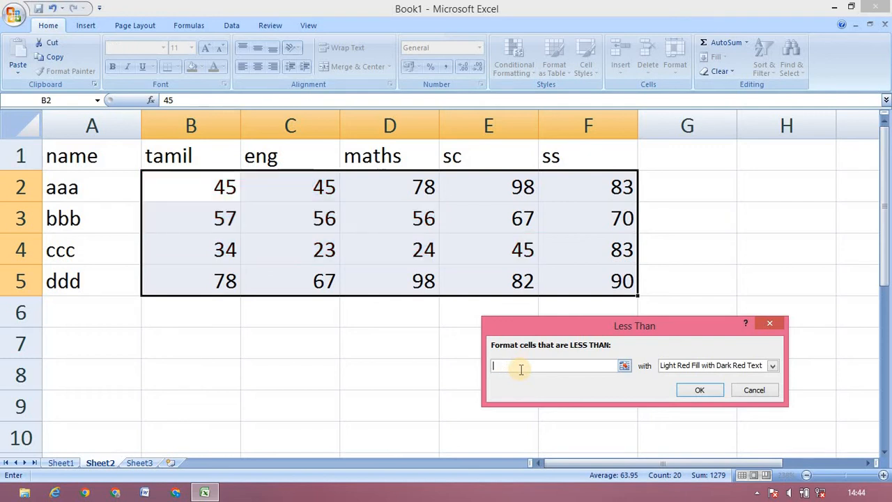
{"action": "type", "text": "45"}
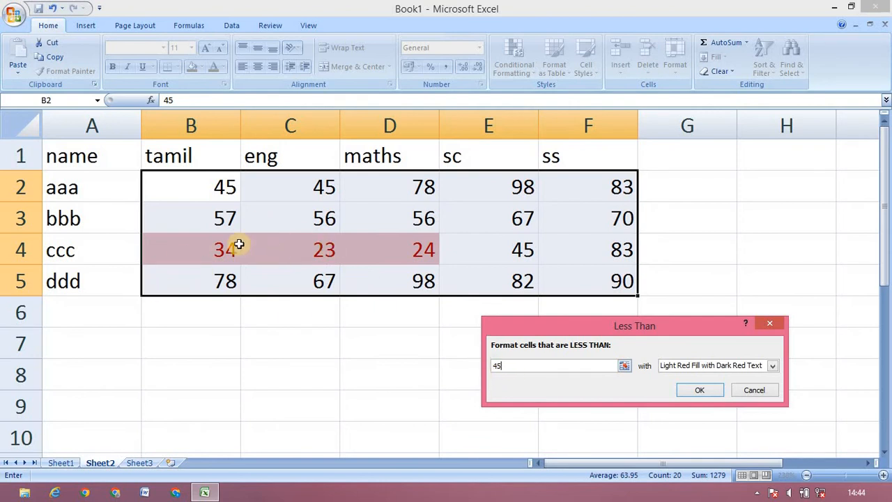
{"action": "left_click", "coordinate": [772, 365]}
{"action": "left_click", "coordinate": [772, 365]}
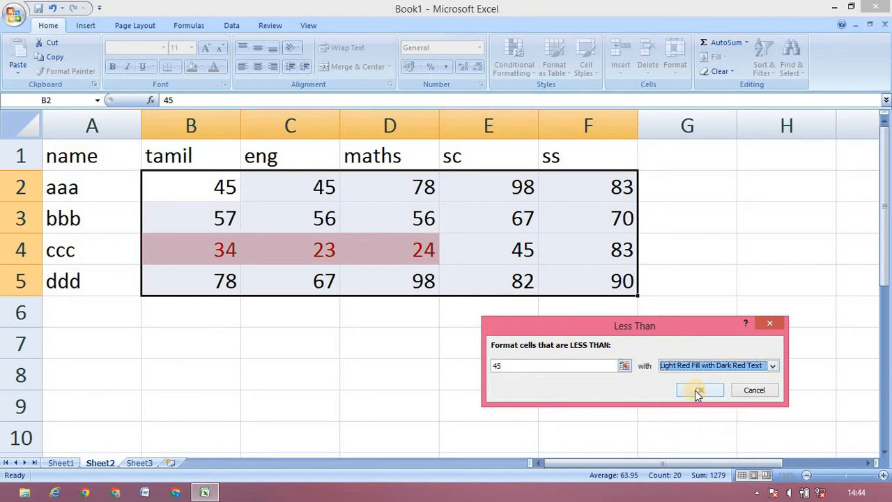
{"action": "left_click", "coordinate": [742, 390]}
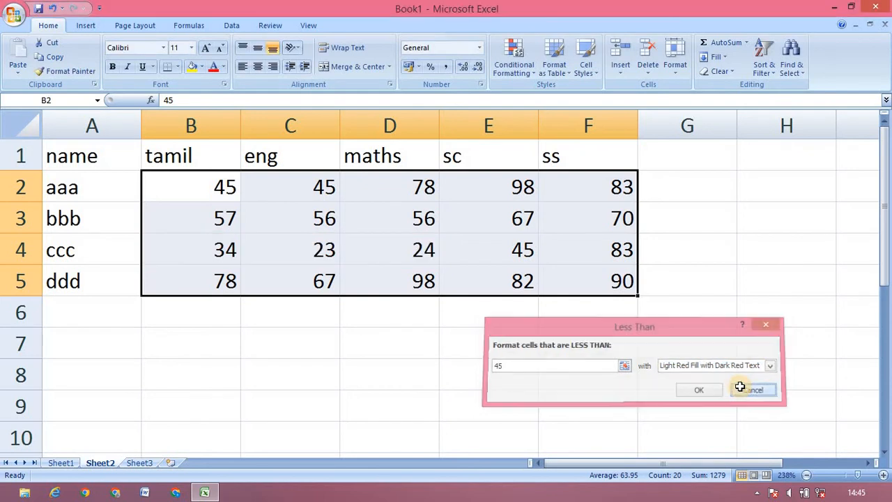
Preview a Between rule with the suggested limits and Light Red Fill with Dark Red Text on the marks, and discard it.
{"action": "left_click", "coordinate": [514, 56]}
{"action": "mouse_move", "coordinate": [543, 93]}
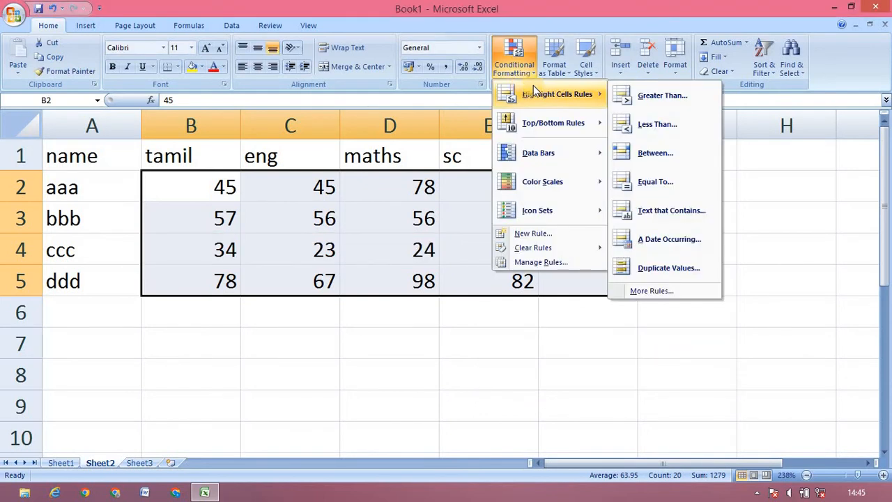
{"action": "left_click", "coordinate": [686, 150]}
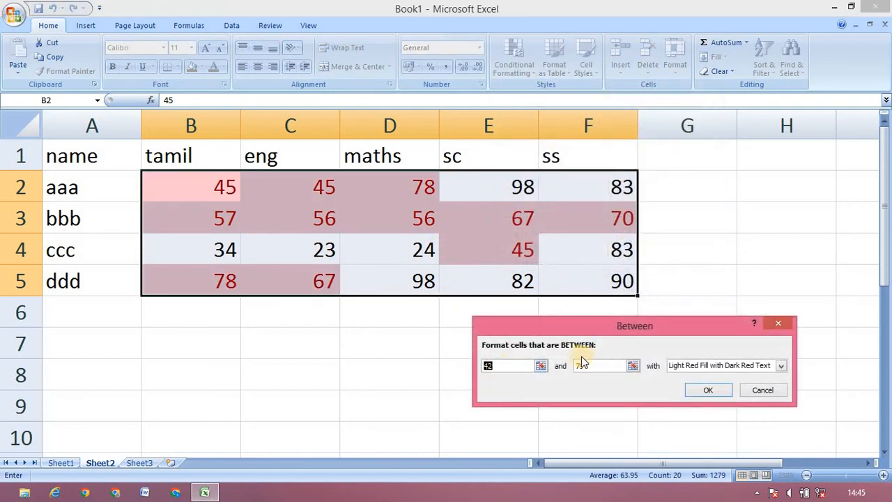
{"action": "left_click", "coordinate": [512, 365]}
{"action": "left_click", "coordinate": [763, 391]}
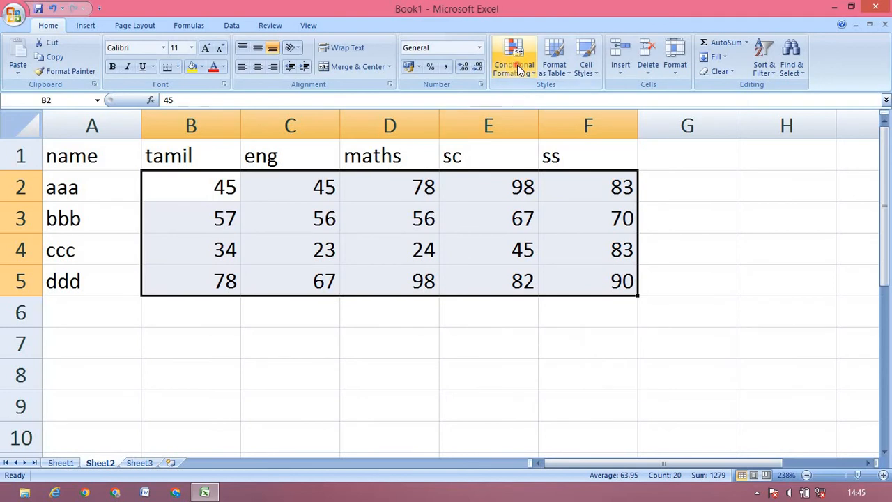
Preview an Equal To rule with the value 67 and Light Red Fill with Dark Red Text on the marks, and discard it.
{"action": "left_click", "coordinate": [519, 69]}
{"action": "mouse_move", "coordinate": [551, 94]}
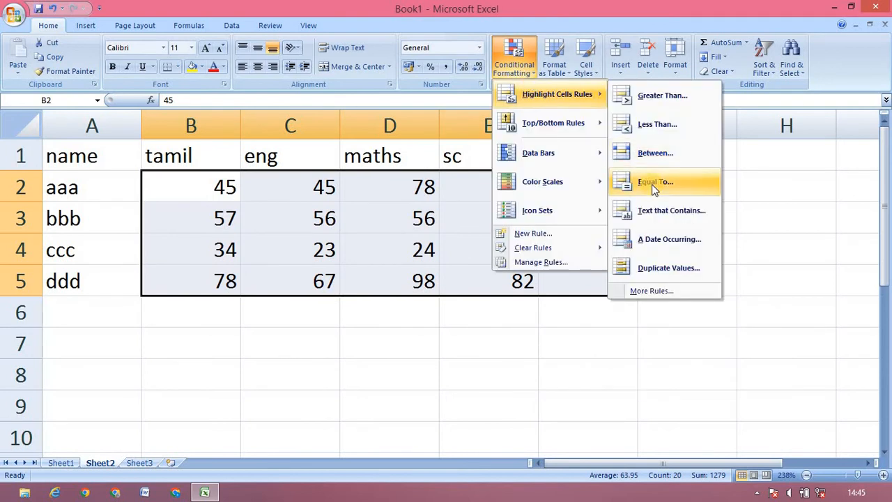
{"action": "left_click", "coordinate": [651, 184]}
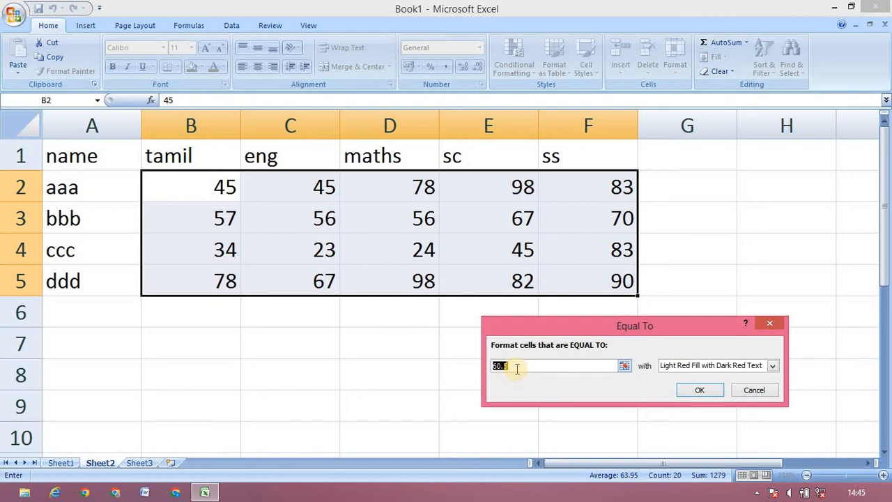
{"action": "key", "text": "BackSpace"}
{"action": "type", "text": "67"}
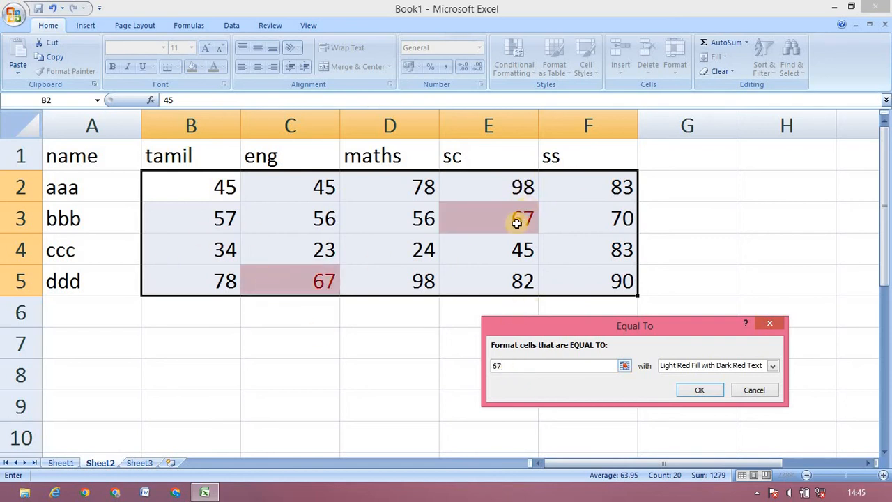
{"action": "left_click", "coordinate": [756, 391]}
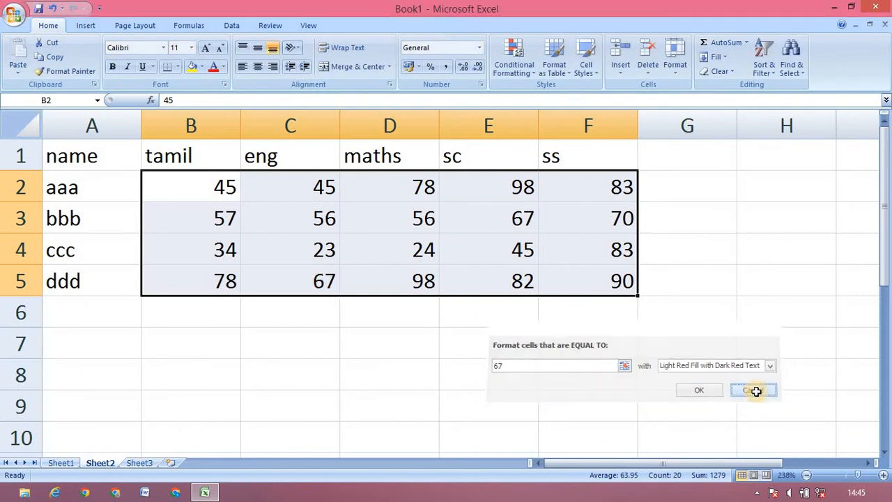
Preview a Top 10 Items rule on the marks, lowering the number of ranked cells step by step to 1.
{"action": "left_click", "coordinate": [533, 65]}
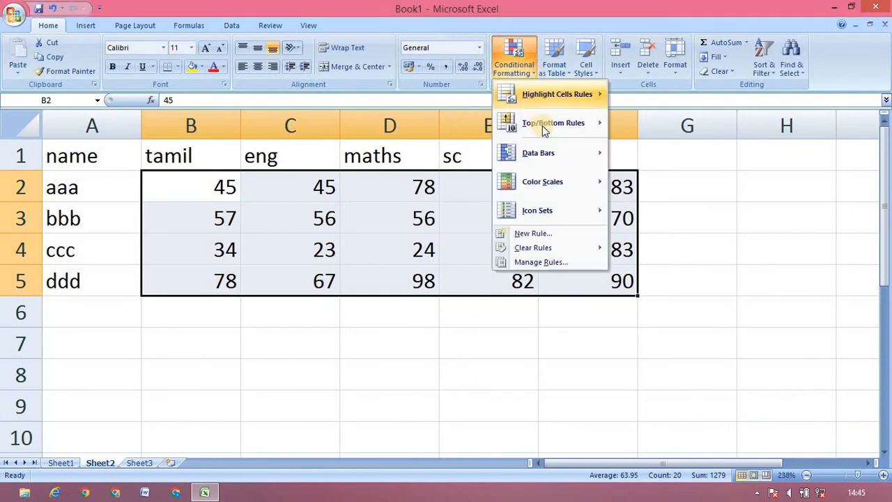
{"action": "mouse_move", "coordinate": [542, 125]}
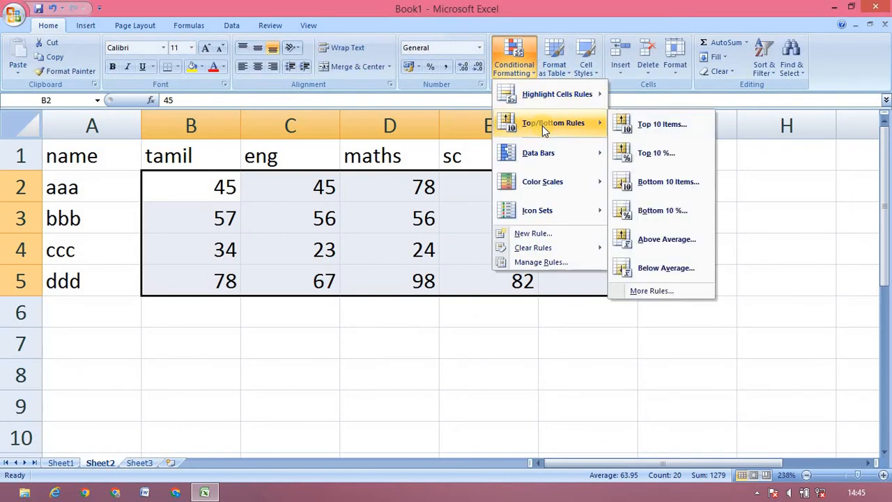
{"action": "left_click", "coordinate": [677, 126]}
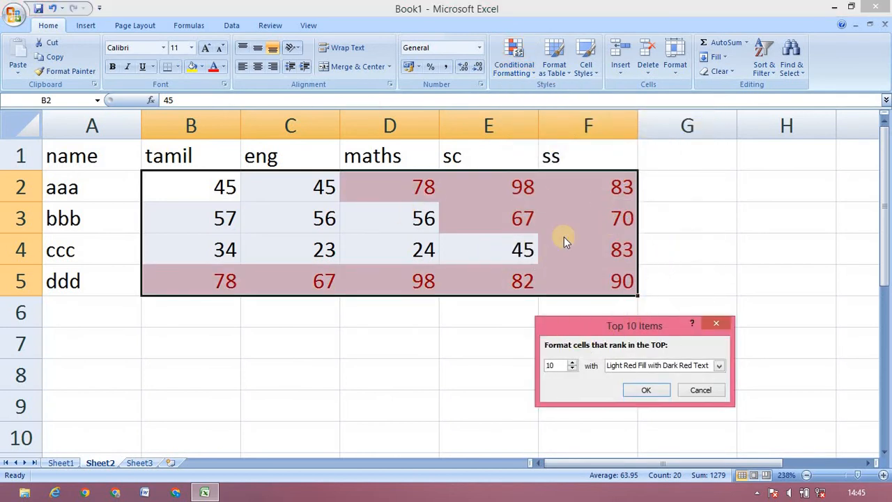
{"action": "left_click", "coordinate": [572, 368]}
{"action": "left_click", "coordinate": [572, 368]}
{"action": "left_click", "coordinate": [572, 368]}
{"action": "left_click", "coordinate": [572, 368]}
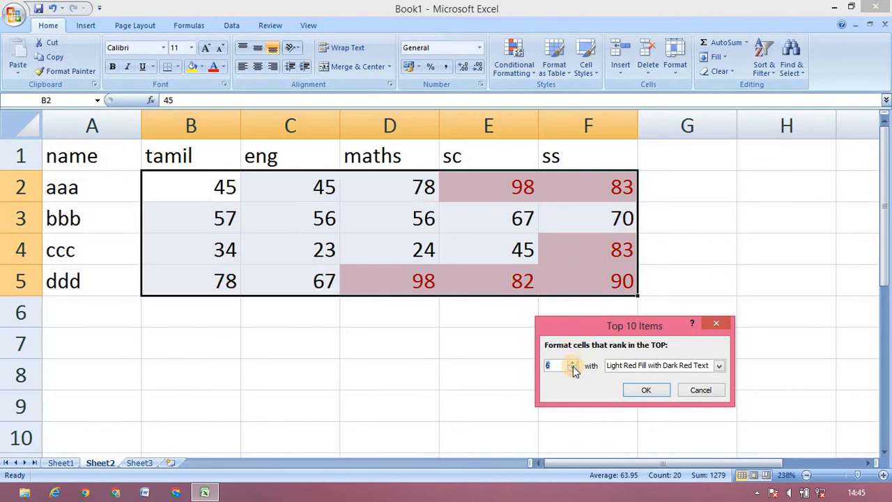
{"action": "left_click", "coordinate": [572, 368]}
{"action": "left_click", "coordinate": [572, 368]}
{"action": "left_click", "coordinate": [573, 368]}
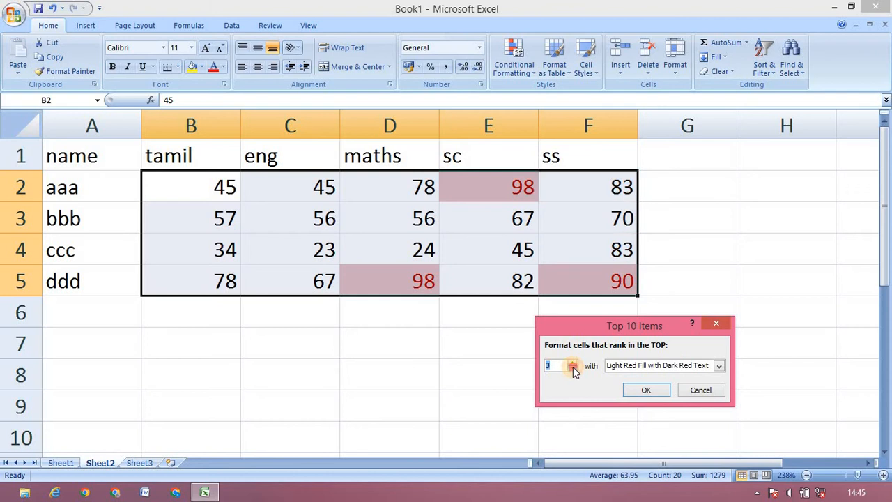
{"action": "left_click", "coordinate": [572, 368]}
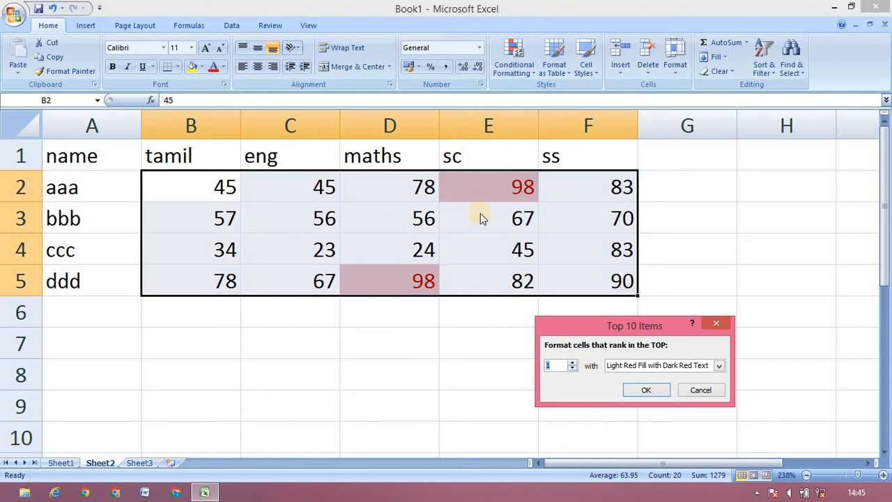
Raise the number of ranked cells in the Top 10 Items rule to 7 and discard the rule.
{"action": "left_click", "coordinate": [572, 362]}
{"action": "left_click", "coordinate": [572, 362]}
{"action": "left_click", "coordinate": [572, 362]}
{"action": "left_click", "coordinate": [572, 363]}
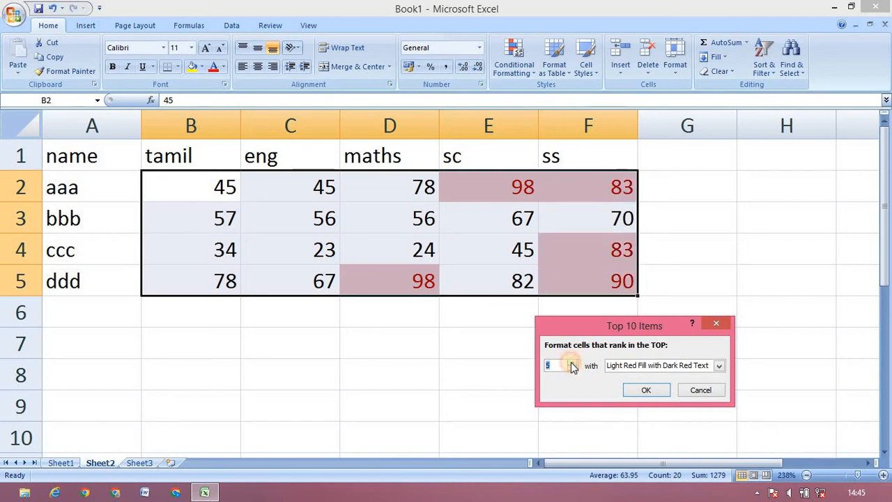
{"action": "left_click", "coordinate": [572, 363]}
{"action": "left_click", "coordinate": [572, 363]}
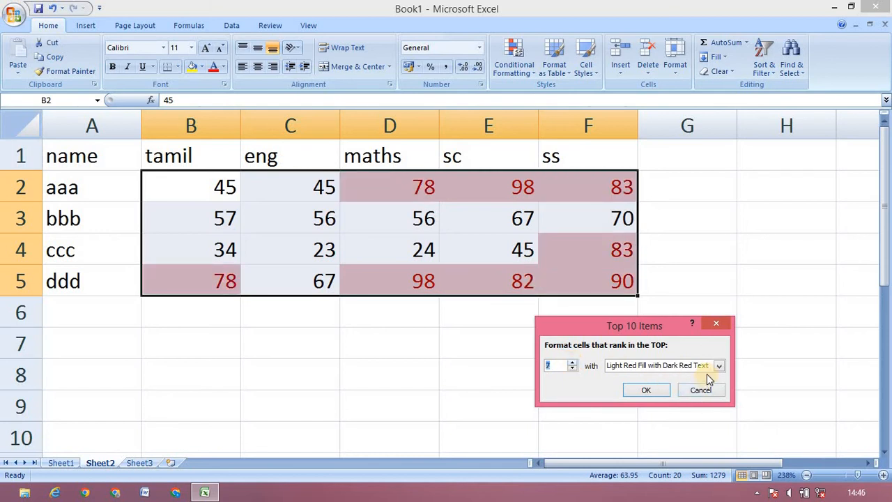
{"action": "left_click", "coordinate": [700, 390]}
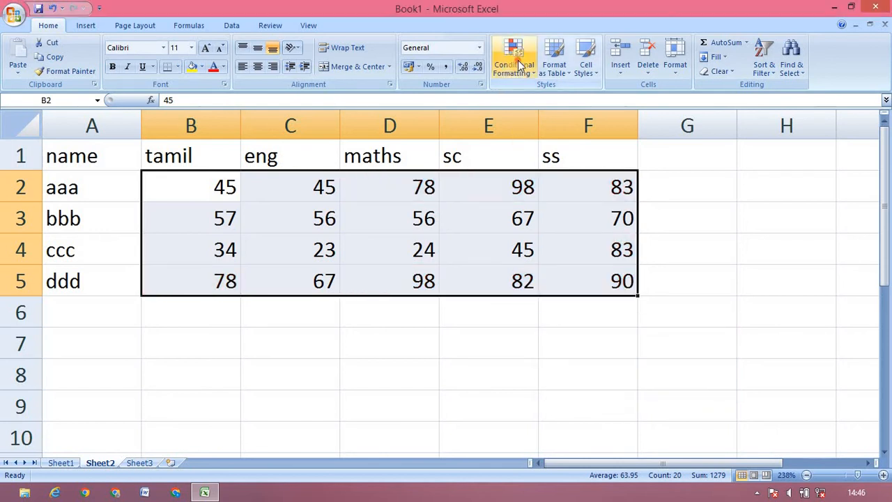
Preview a Bottom 10 Items rule on the marks, lowering the number of ranked cells step by step to 1, and discard it.
{"action": "left_click", "coordinate": [518, 60]}
{"action": "mouse_move", "coordinate": [529, 123]}
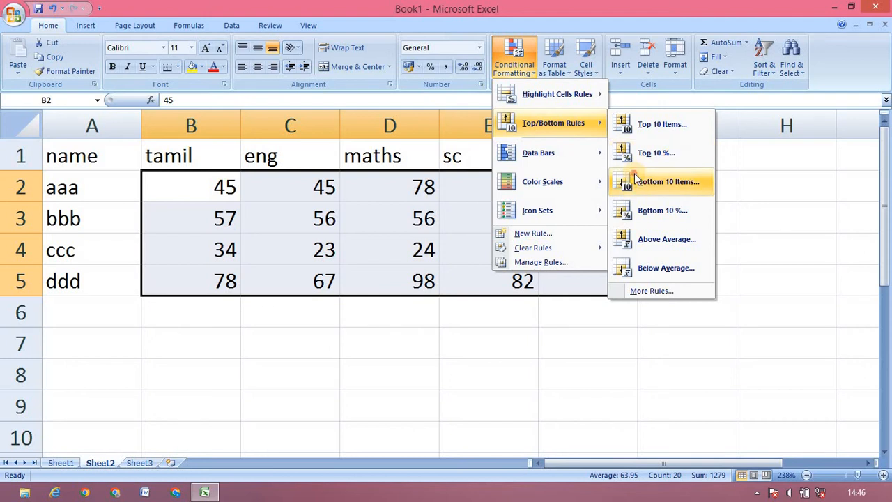
{"action": "left_click", "coordinate": [634, 178]}
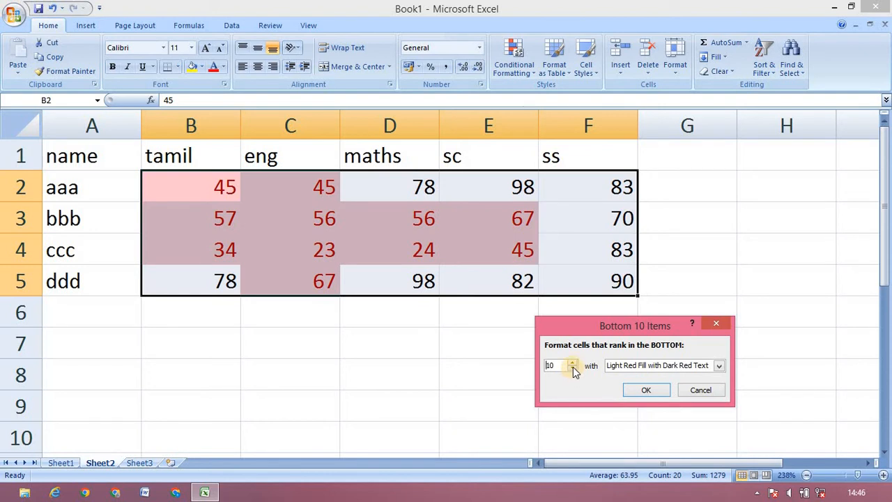
{"action": "left_click", "coordinate": [573, 368]}
{"action": "left_click", "coordinate": [573, 367]}
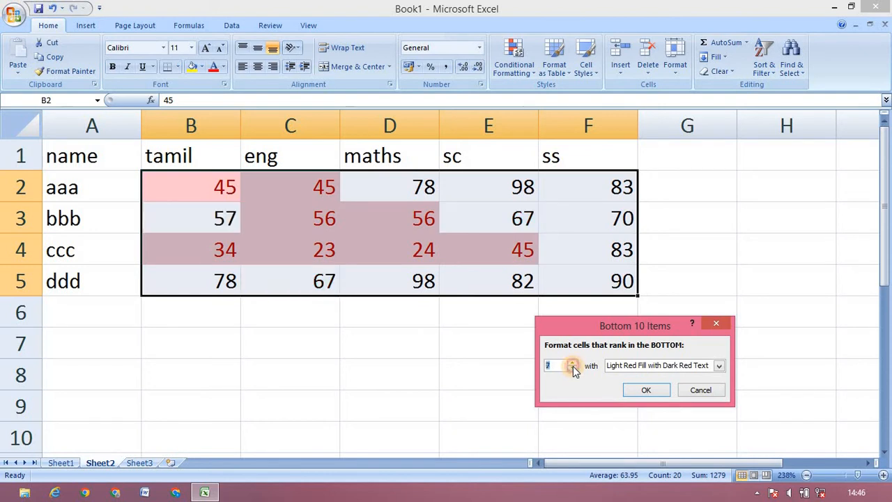
{"action": "left_click", "coordinate": [572, 368]}
{"action": "left_click", "coordinate": [573, 368]}
{"action": "left_click", "coordinate": [573, 368]}
{"action": "left_click", "coordinate": [573, 368]}
{"action": "left_click", "coordinate": [573, 368]}
{"action": "left_click", "coordinate": [573, 368]}
{"action": "left_click", "coordinate": [573, 368]}
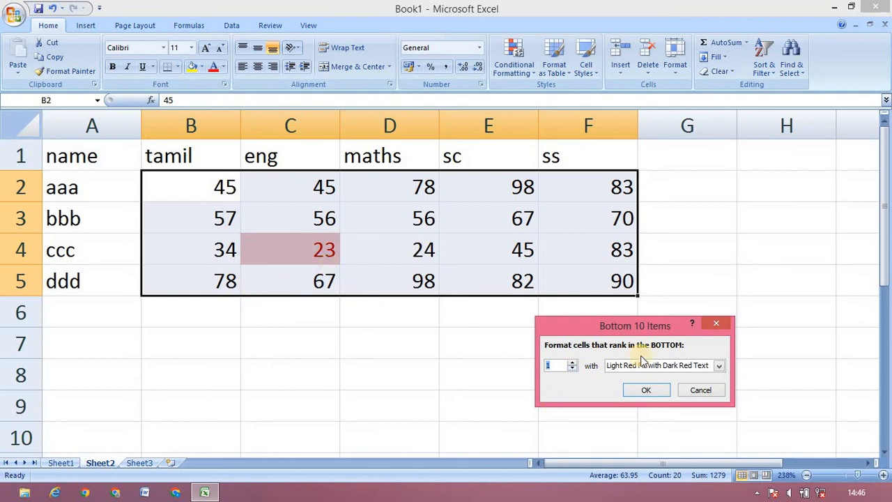
{"action": "left_click", "coordinate": [700, 389]}
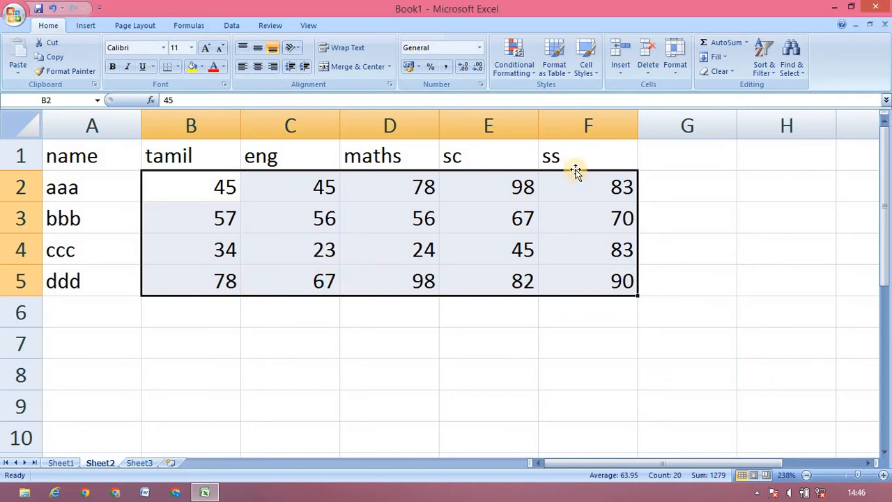
Apply red data bars to the marks in B2:F5.
{"action": "left_click", "coordinate": [516, 71]}
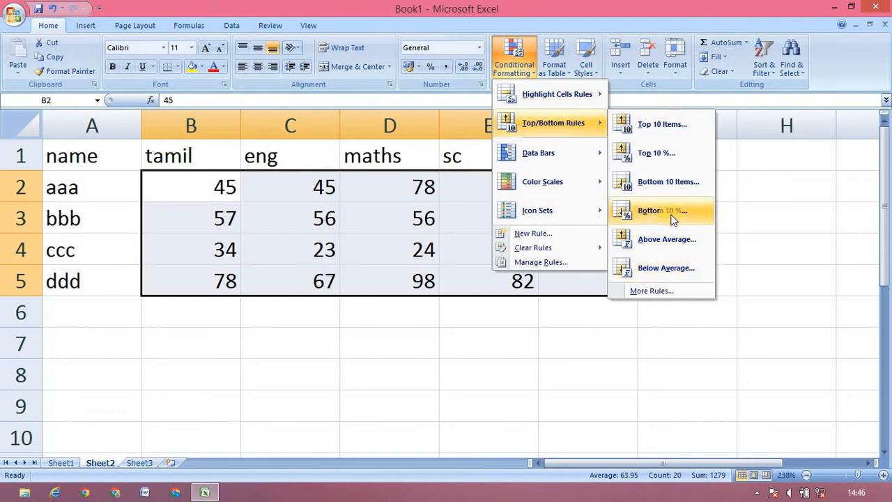
{"action": "mouse_move", "coordinate": [572, 153]}
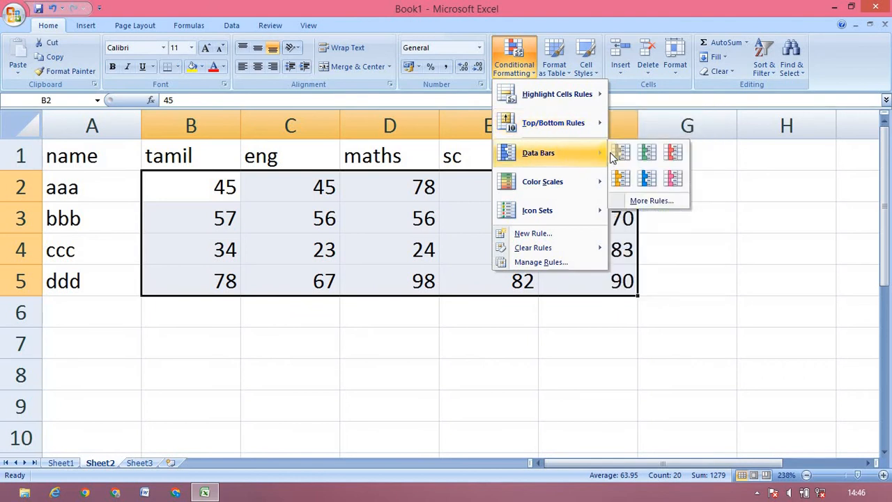
{"action": "left_click", "coordinate": [665, 157]}
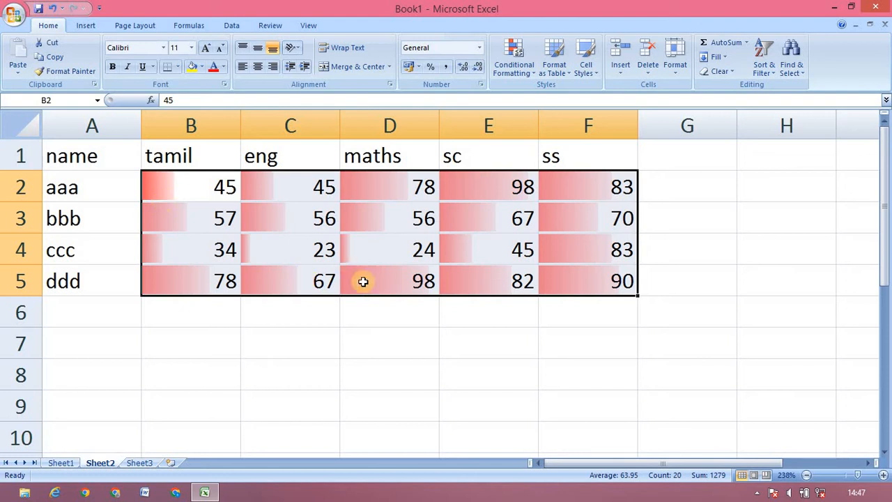
Examine the new formatting rule settings for data bars, including the bar colour choices, and discard the rule.
{"action": "left_click", "coordinate": [511, 65]}
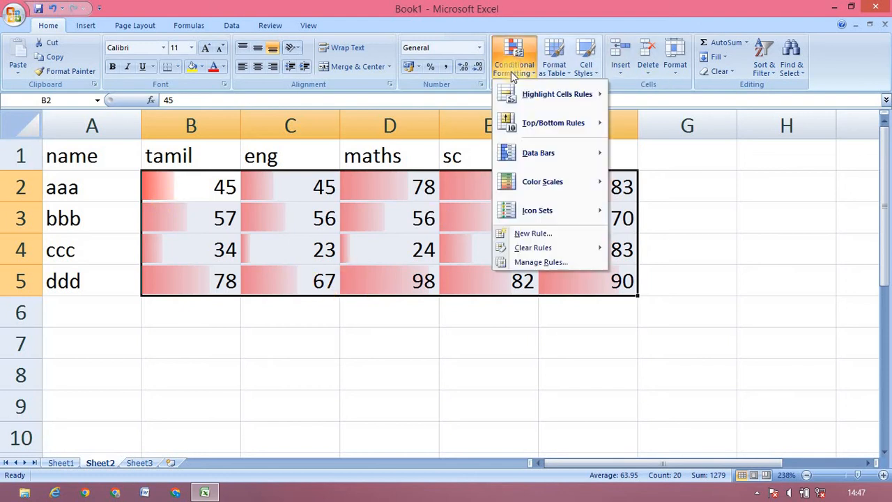
{"action": "mouse_move", "coordinate": [551, 152]}
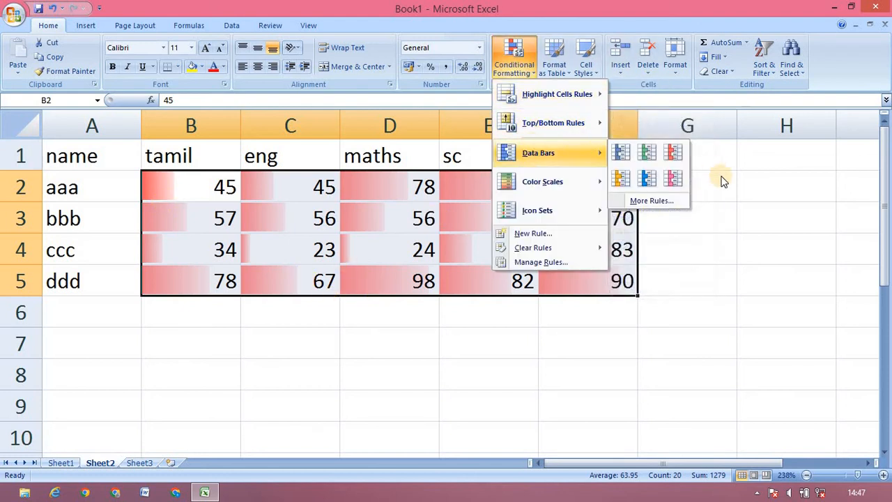
{"action": "left_click", "coordinate": [655, 202]}
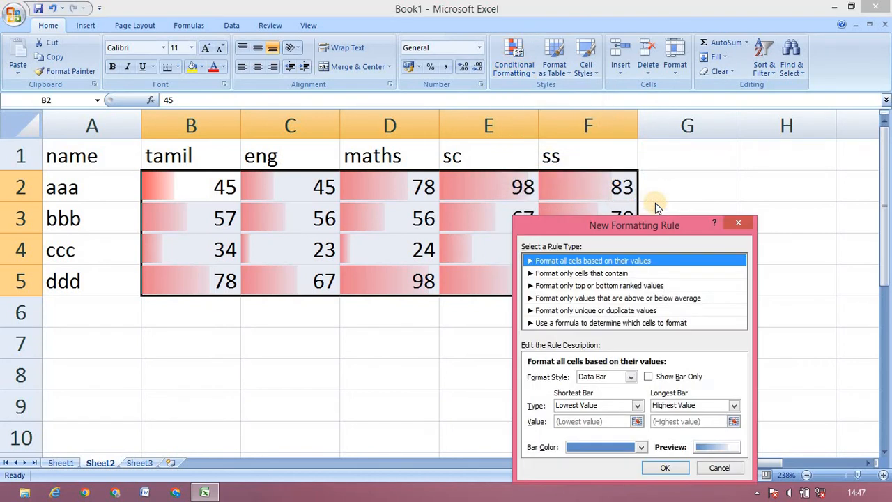
{"action": "left_click", "coordinate": [641, 449]}
{"action": "left_click", "coordinate": [640, 447]}
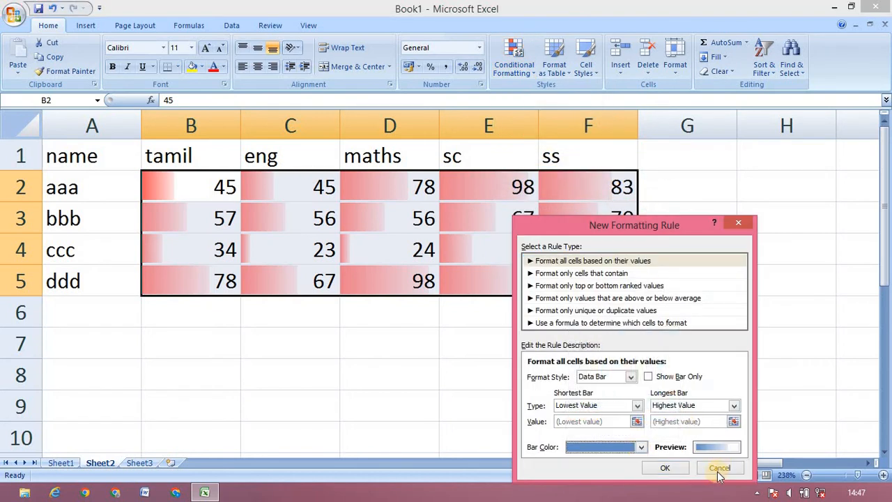
{"action": "left_click", "coordinate": [719, 468]}
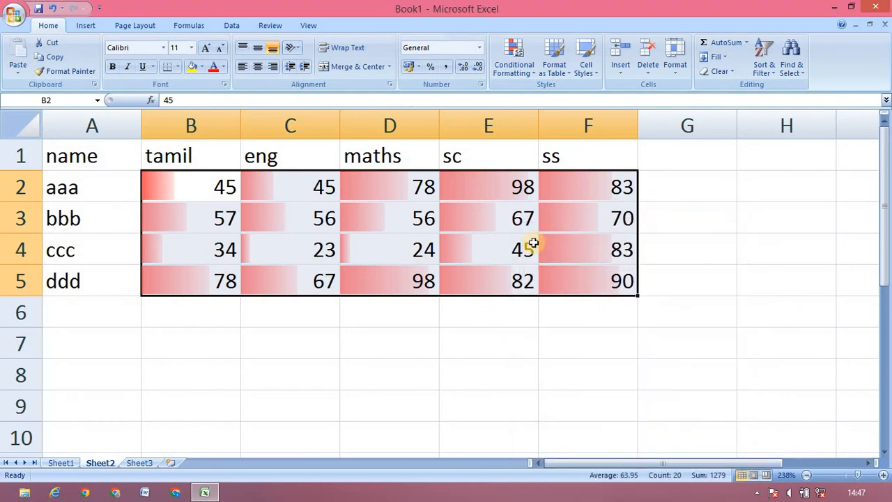
Clear only the formats of the marks in B2:F5 and apply the color scale running from red for high through yellow to blue for low.
{"action": "left_click", "coordinate": [722, 72]}
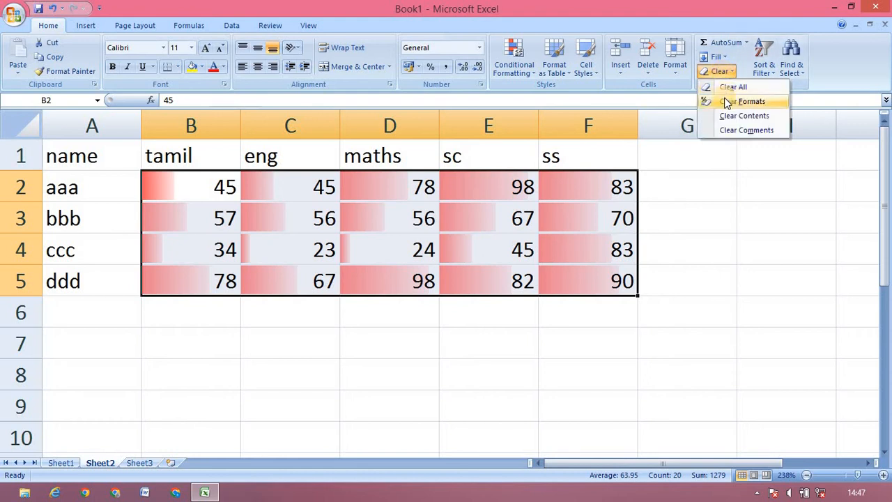
{"action": "left_click", "coordinate": [727, 102]}
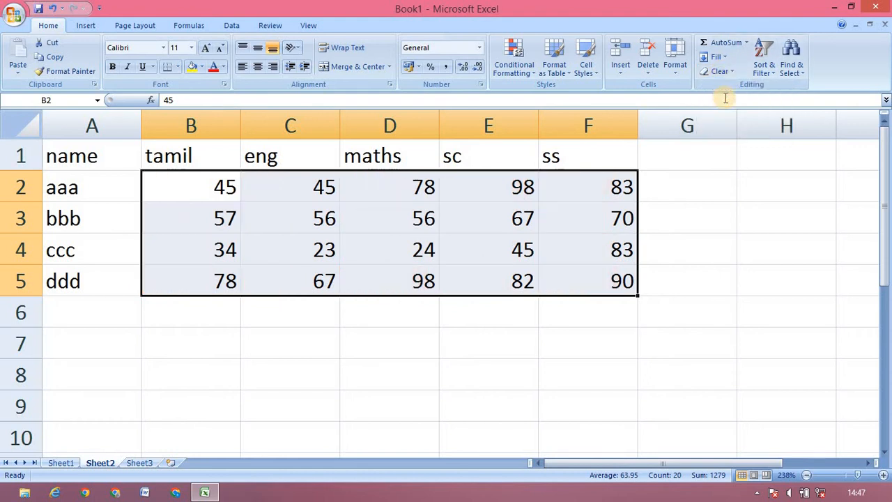
{"action": "left_click", "coordinate": [519, 58]}
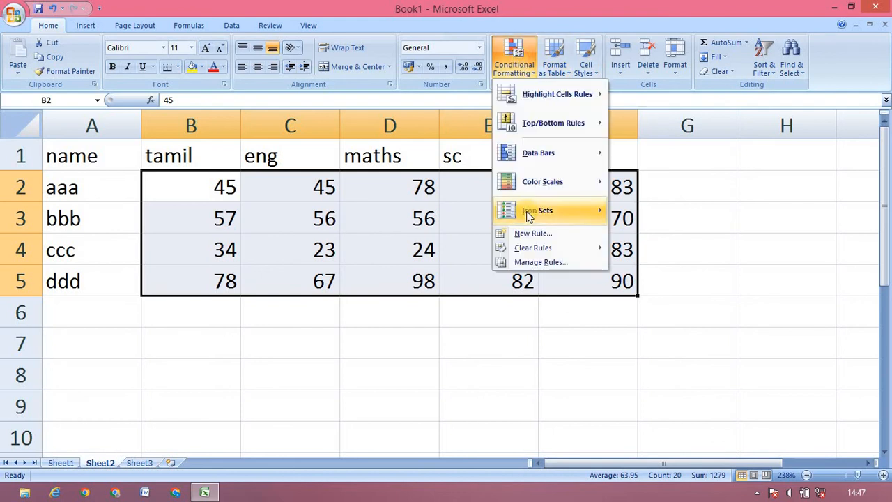
{"action": "mouse_move", "coordinate": [533, 188]}
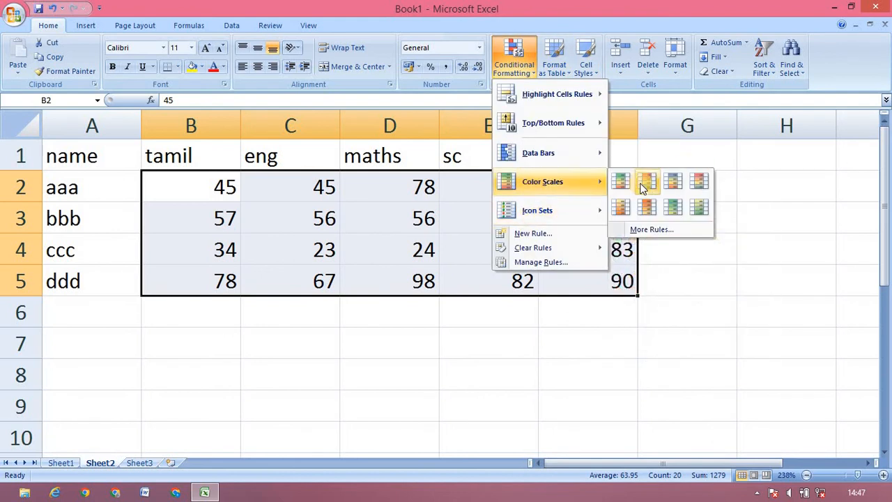
{"action": "left_click", "coordinate": [691, 181]}
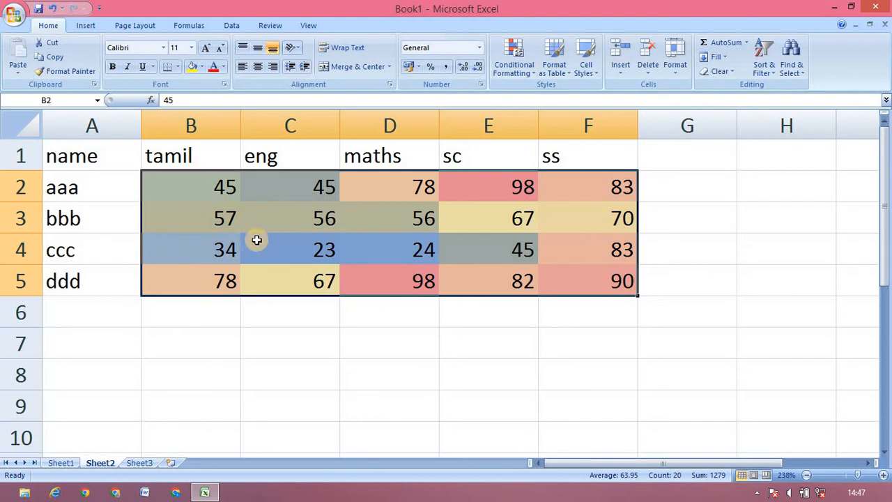
Clear only the formats of the marks in B2:F5 and apply the 3 Symbols (Circled) icon set to them.
{"action": "left_click", "coordinate": [715, 71]}
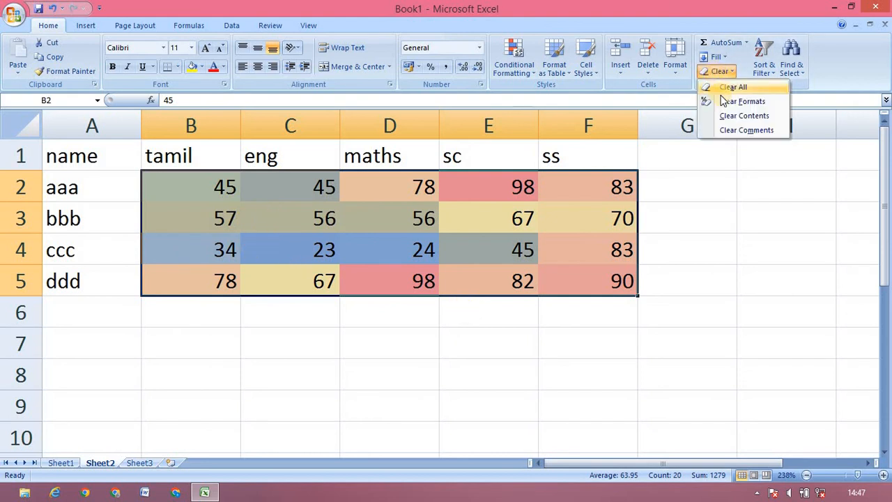
{"action": "left_click", "coordinate": [725, 101]}
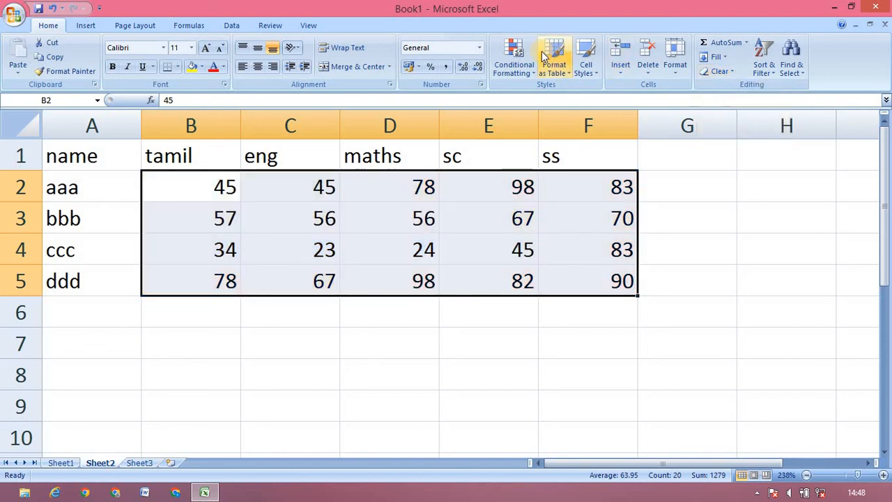
{"action": "left_click", "coordinate": [513, 61]}
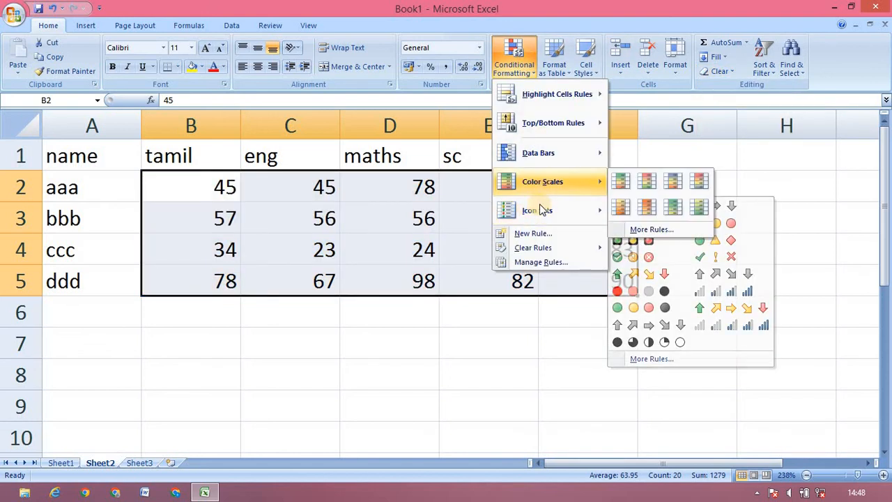
{"action": "mouse_move", "coordinate": [540, 210]}
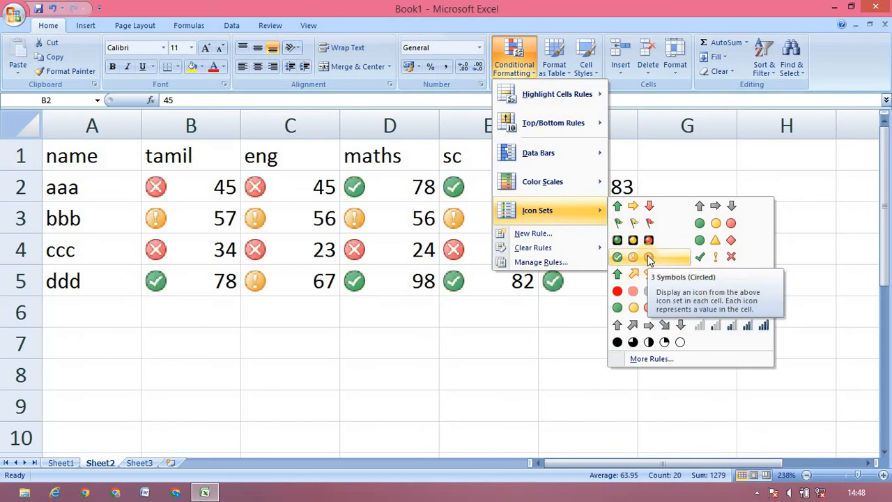
{"action": "left_click", "coordinate": [648, 259]}
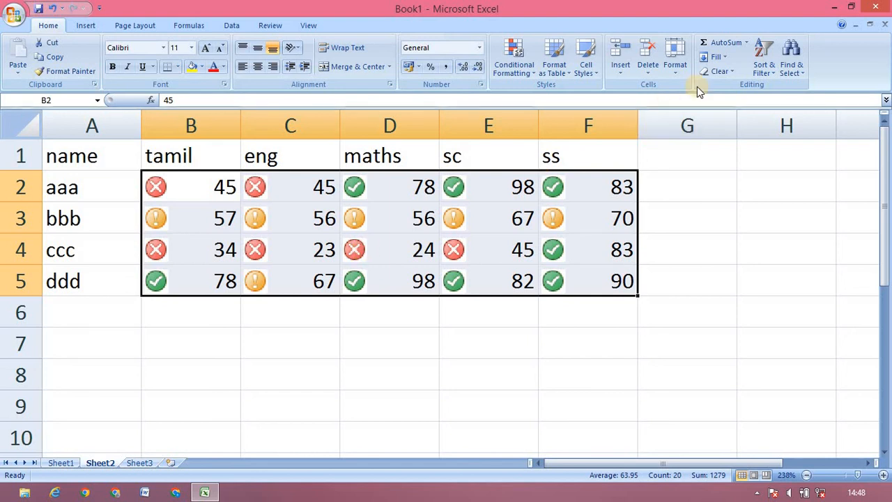
Clear only the formats of the marks in B2:F5 to remove the icon set, and deselect the range.
{"action": "left_click", "coordinate": [715, 72]}
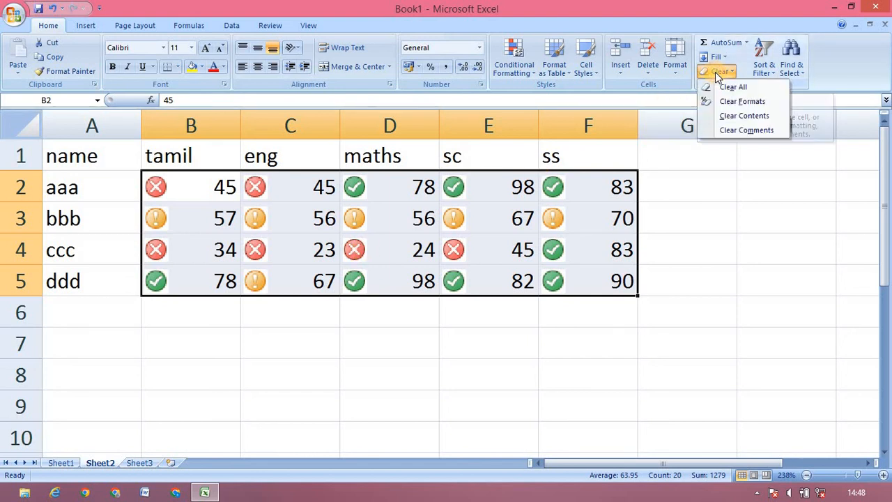
{"action": "left_click", "coordinate": [725, 101]}
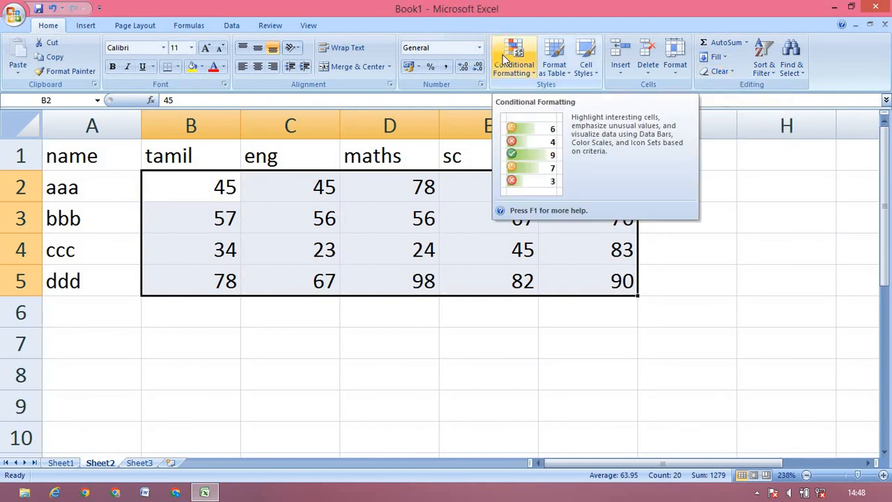
{"action": "left_click", "coordinate": [514, 70]}
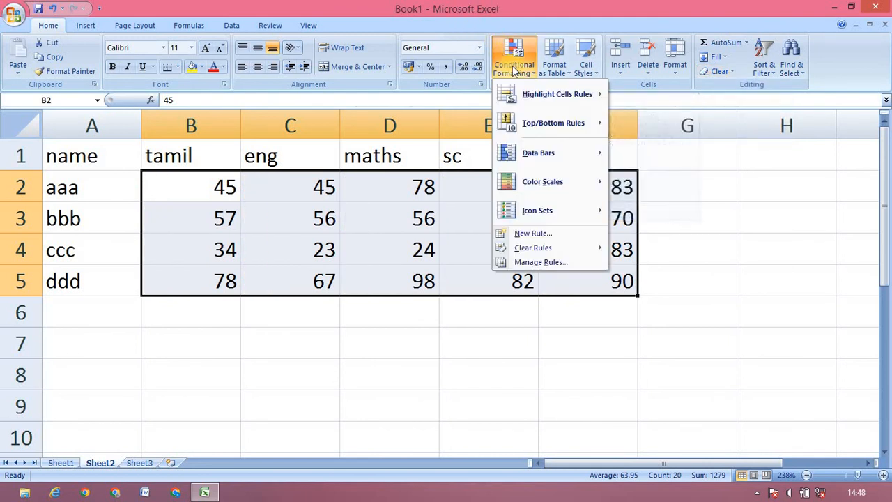
{"action": "left_click", "coordinate": [670, 245]}
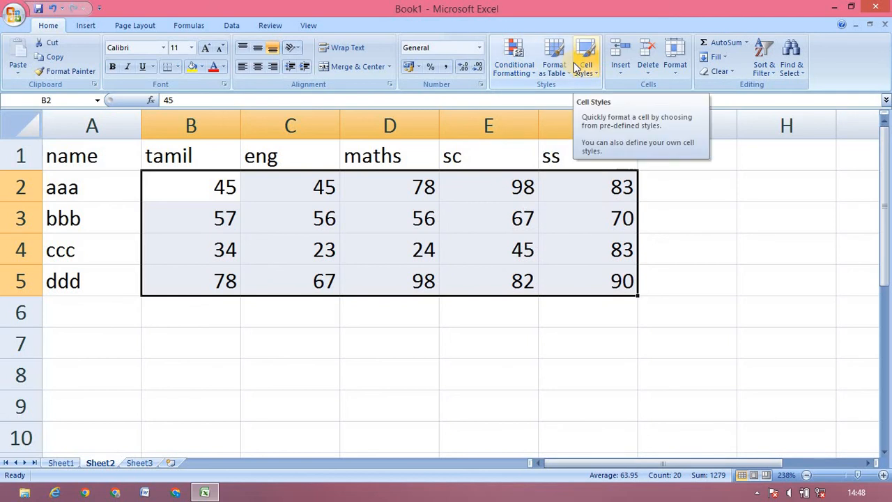
{"action": "left_click", "coordinate": [426, 336]}
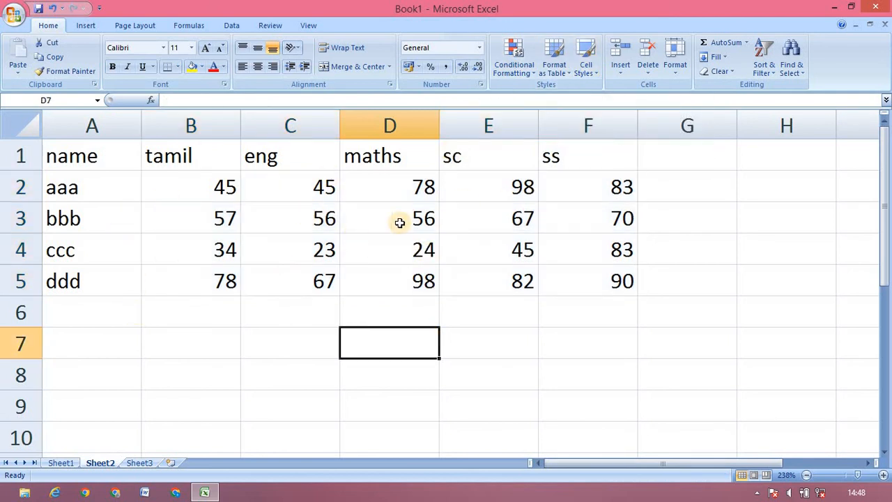
Format the range A1:F5 as a table with the dark orange table style, leaving the option for existing headers off.
{"action": "left_click", "coordinate": [550, 67]}
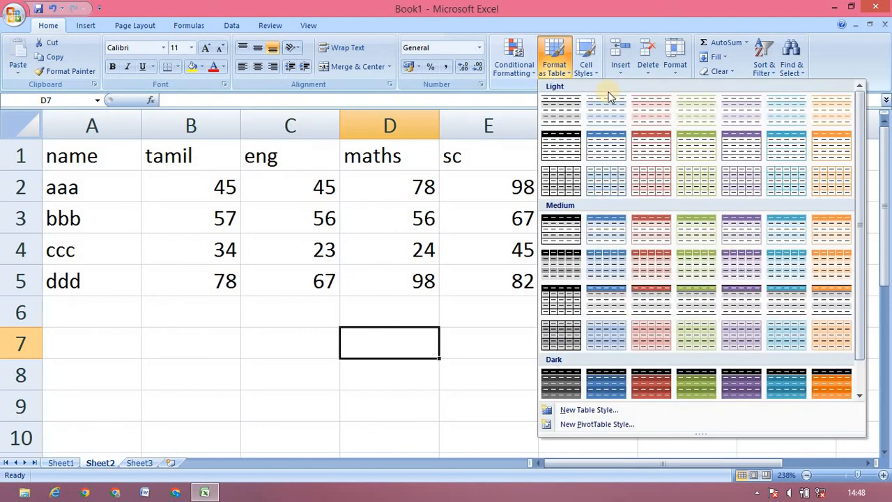
{"action": "left_click", "coordinate": [858, 373]}
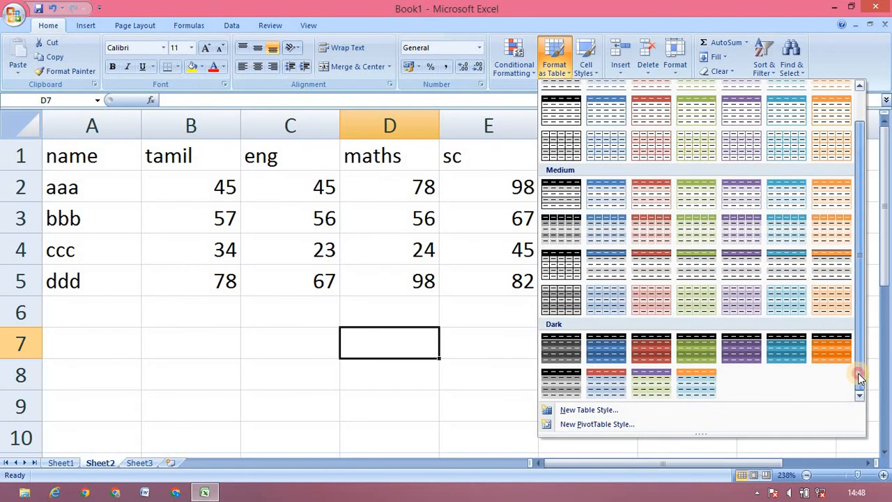
{"action": "left_click", "coordinate": [828, 349]}
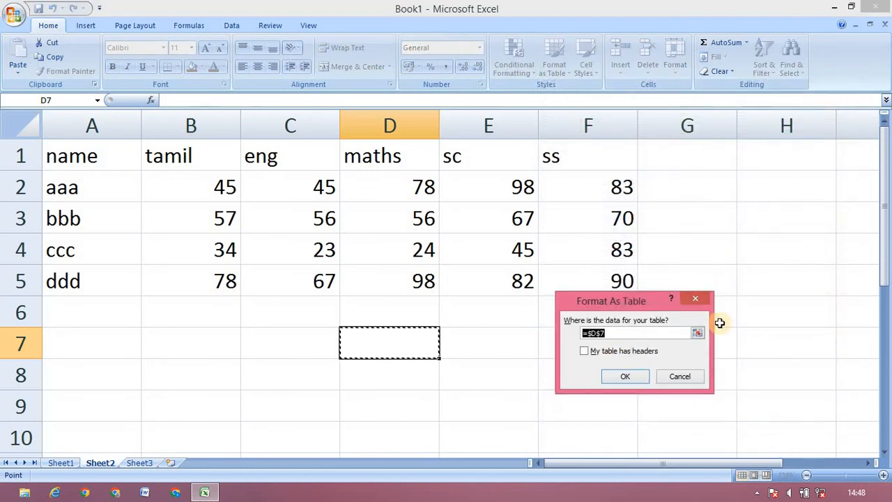
{"action": "left_click", "coordinate": [112, 159]}
{"action": "key", "text": "shift+Right"}
{"action": "key", "text": "shift+Right"}
{"action": "key", "text": "shift+Right"}
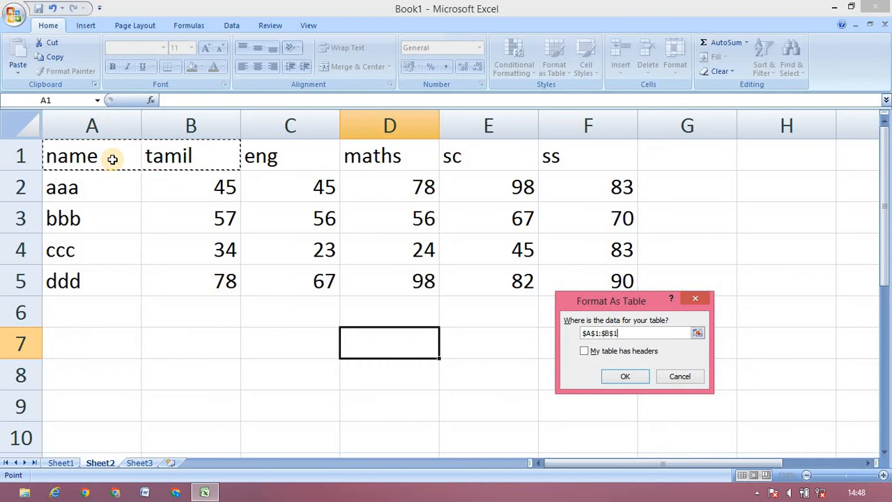
{"action": "key", "text": "shift+Right"}
{"action": "key", "text": "shift+Right"}
{"action": "key", "text": "shift+Down"}
{"action": "key", "text": "shift+Down"}
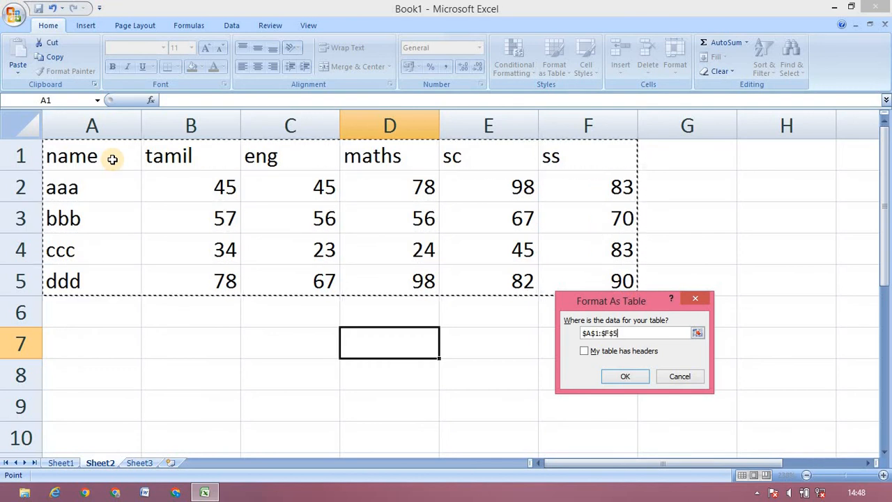
{"action": "left_click", "coordinate": [621, 378]}
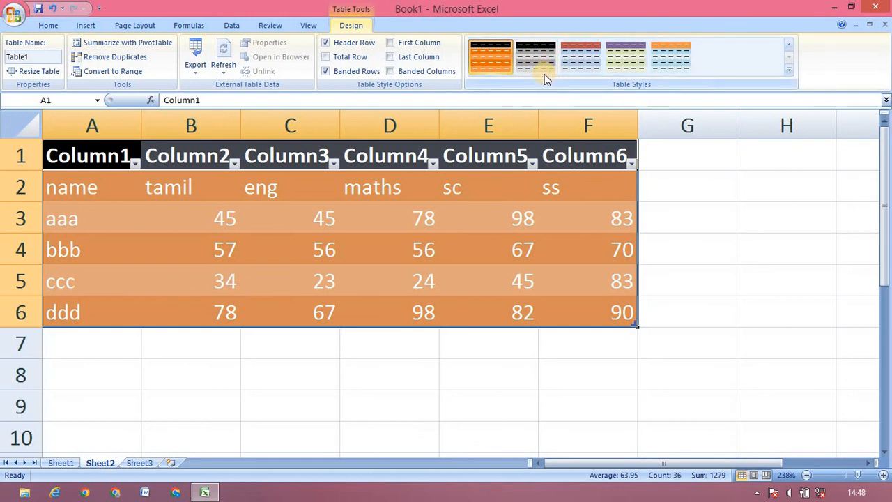
Turn the table's header row off and back on.
{"action": "left_click", "coordinate": [325, 43]}
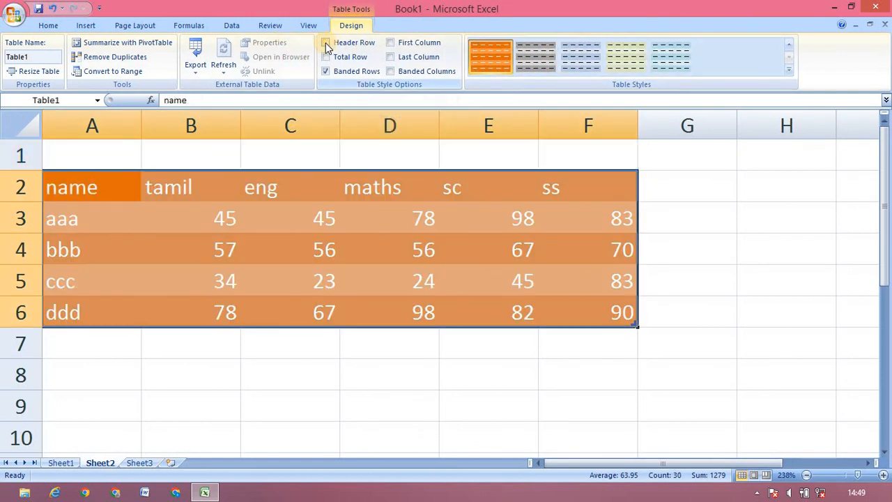
{"action": "left_click", "coordinate": [326, 43]}
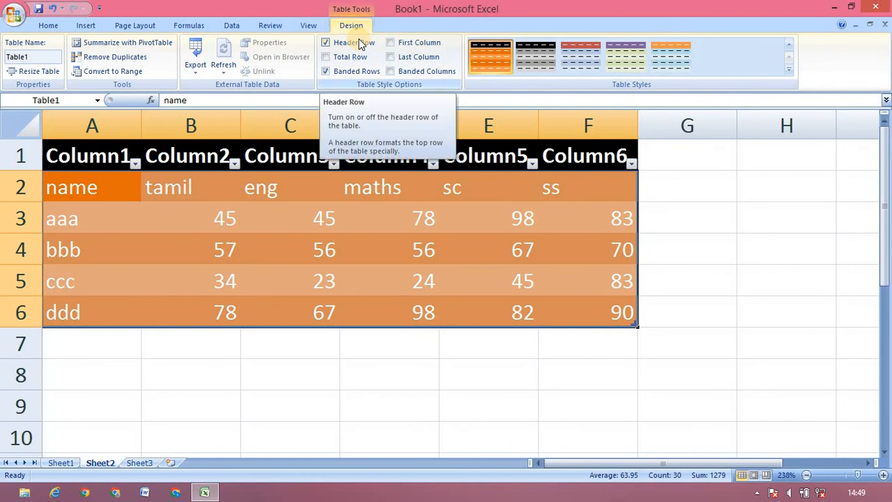
Apply the Accent5 cell style to cell C4, the eng mark of bbb.
{"action": "left_click", "coordinate": [87, 26]}
{"action": "left_click", "coordinate": [47, 26]}
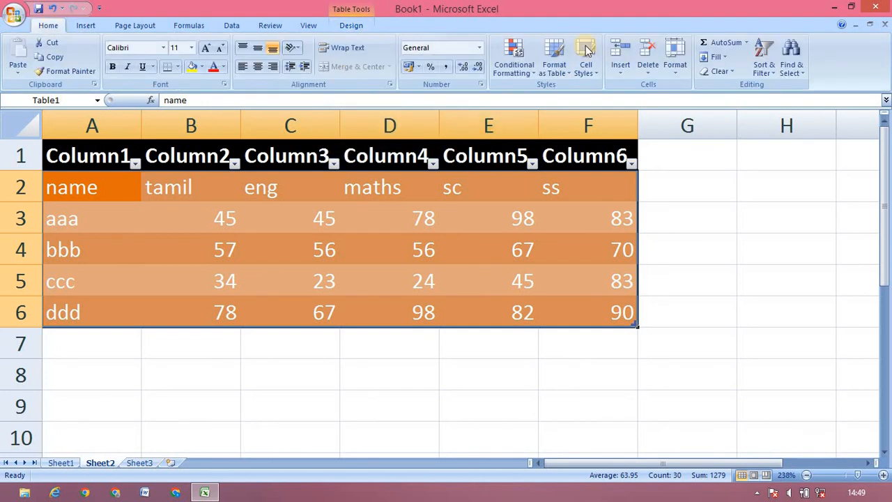
{"action": "left_click", "coordinate": [487, 270]}
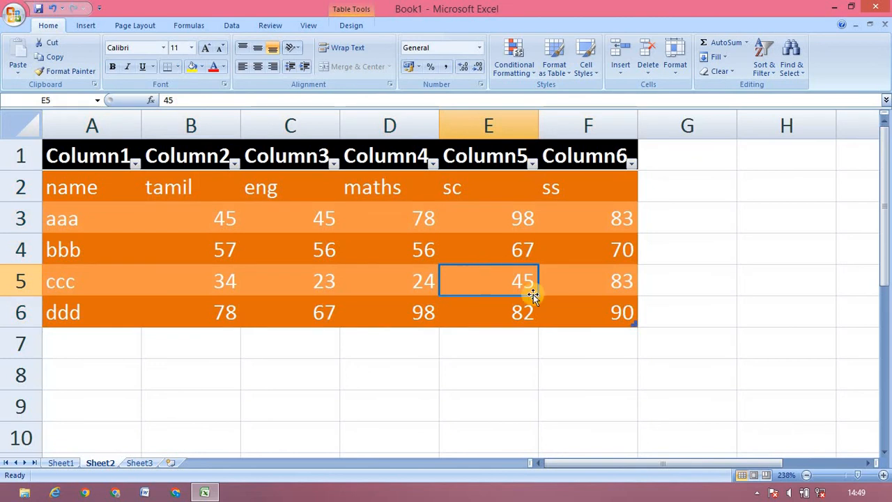
{"action": "left_click", "coordinate": [587, 70]}
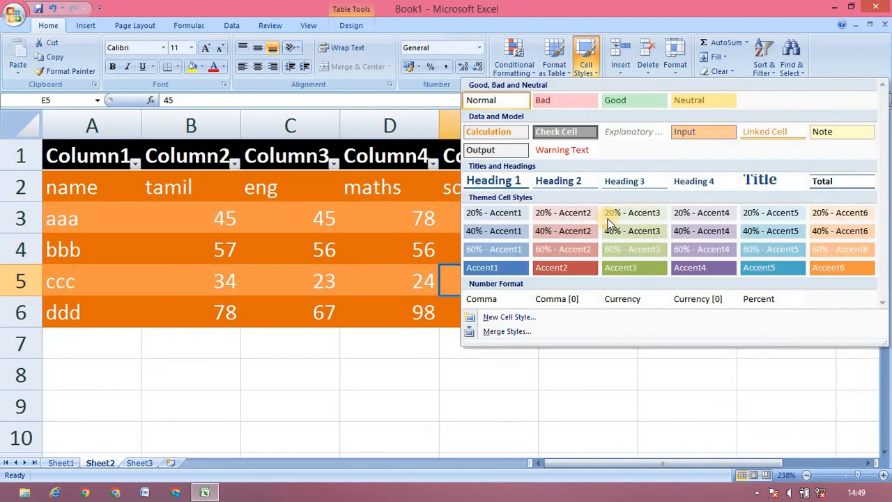
{"action": "left_click", "coordinate": [367, 406]}
{"action": "left_click", "coordinate": [247, 249]}
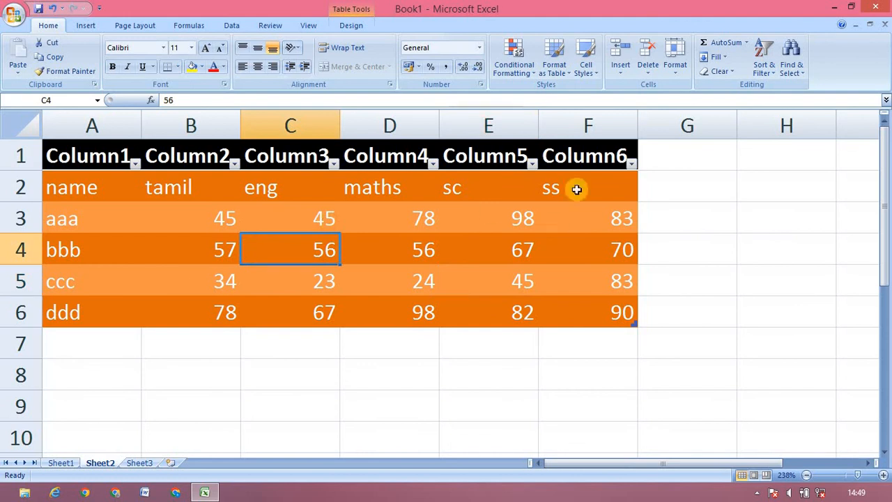
{"action": "left_click", "coordinate": [593, 72]}
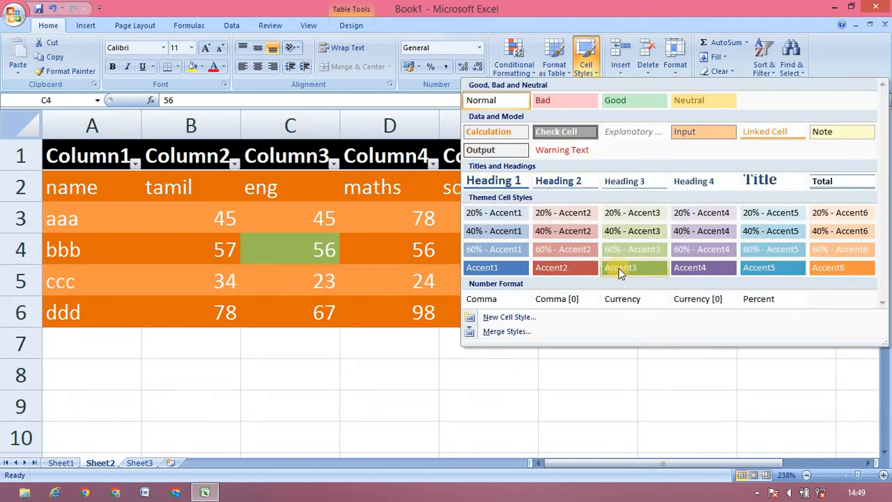
{"action": "left_click", "coordinate": [758, 272]}
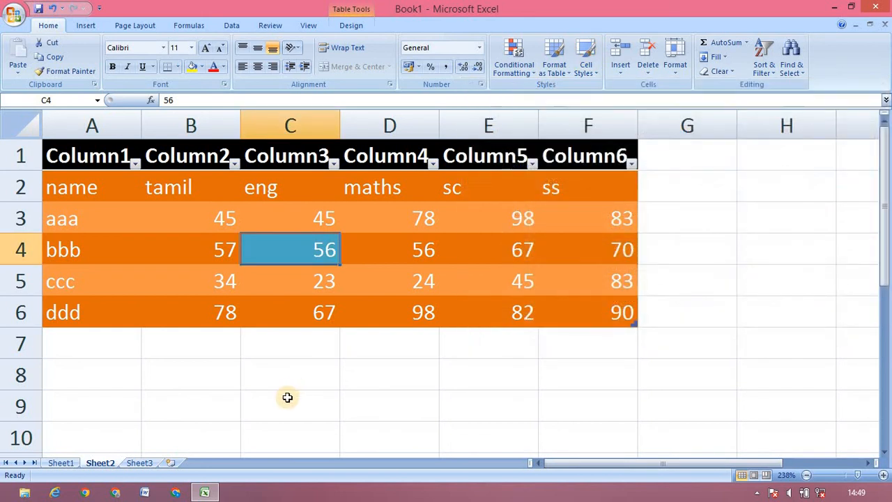
Apply the Accent6 cell style to the empty cell C8.
{"action": "left_click", "coordinate": [285, 385]}
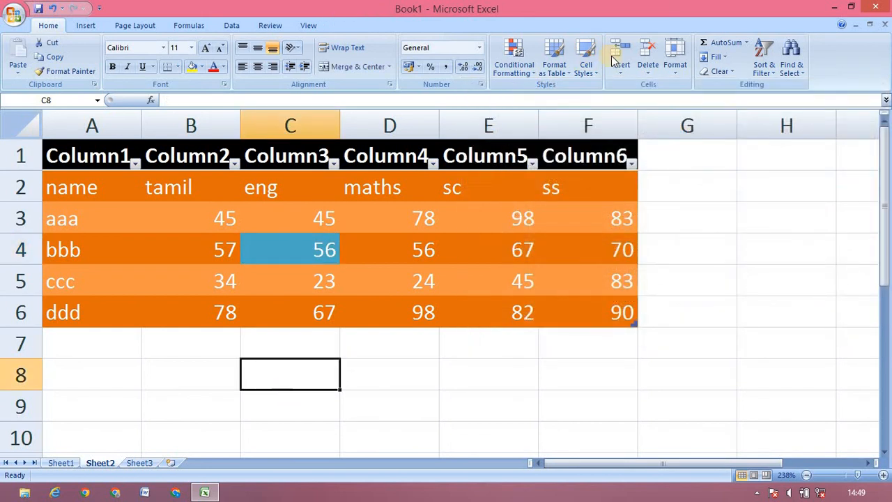
{"action": "left_click", "coordinate": [586, 67]}
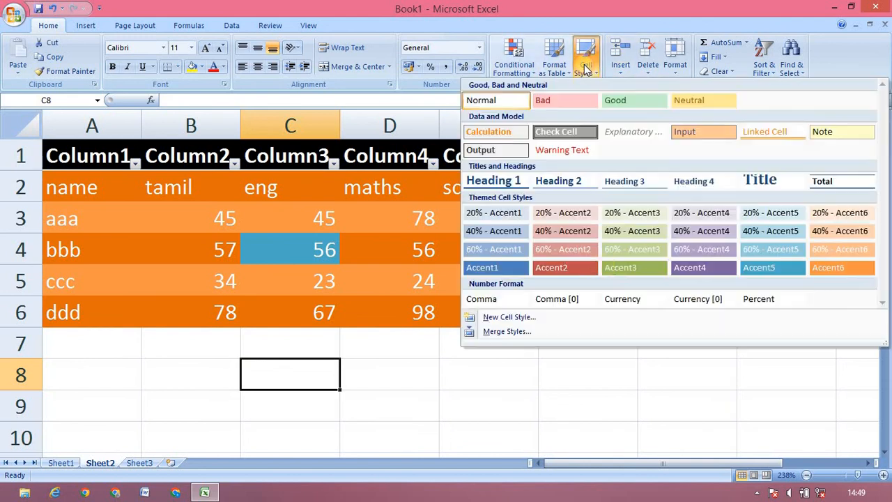
{"action": "left_click", "coordinate": [815, 265]}
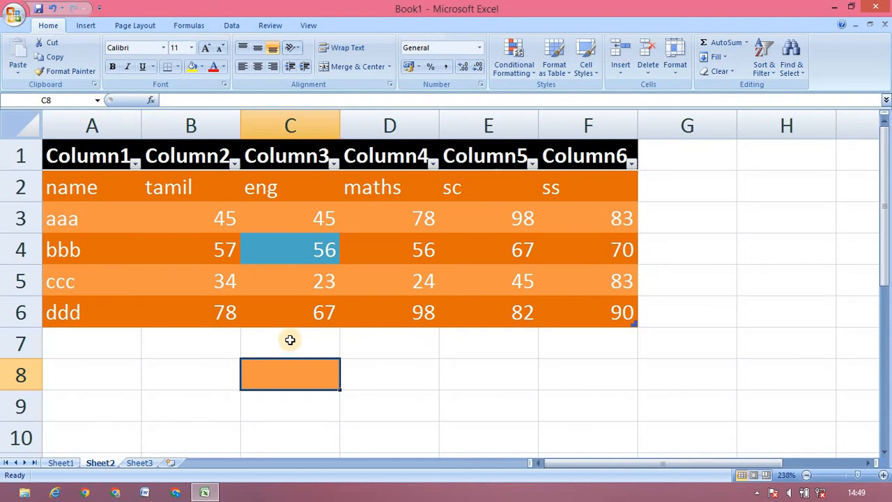
Apply the Accent3 cell style to the empty cells E8:H8.
{"action": "left_click", "coordinate": [488, 388]}
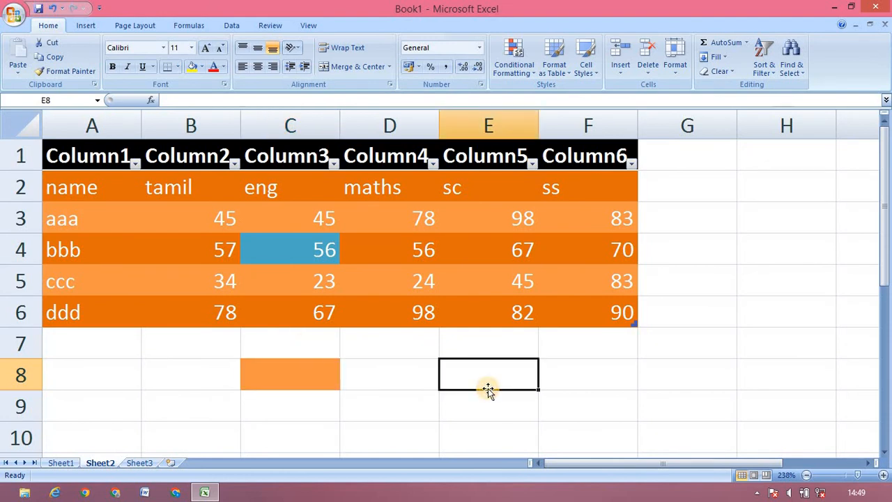
{"action": "key", "text": "shift+Right"}
{"action": "key", "text": "shift+Right"}
{"action": "key", "text": "shift+Right"}
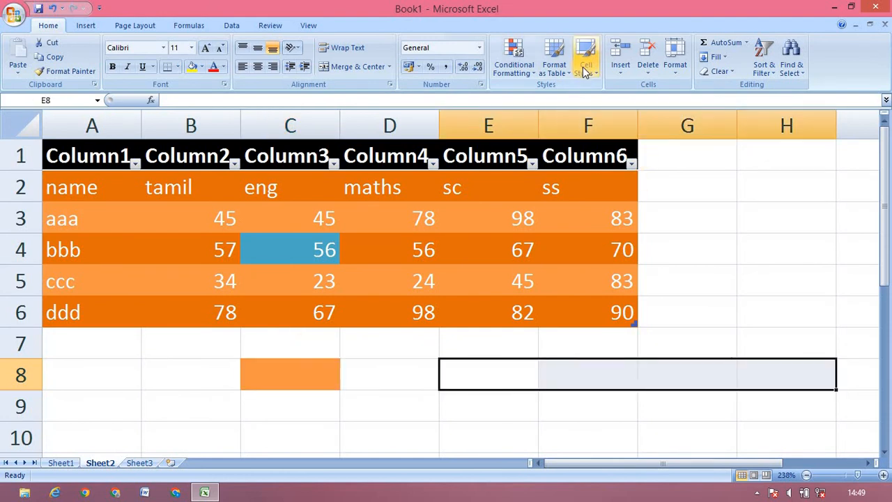
{"action": "left_click", "coordinate": [585, 67]}
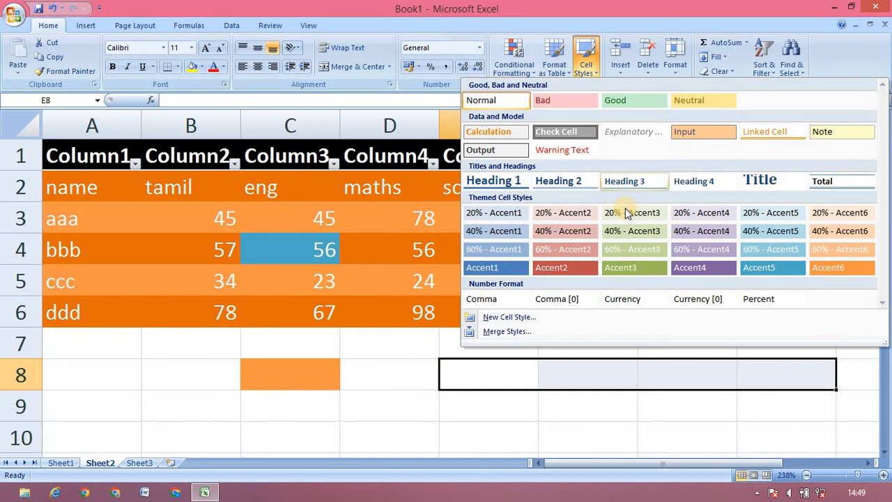
{"action": "left_click", "coordinate": [633, 267]}
{"action": "left_click", "coordinate": [632, 269]}
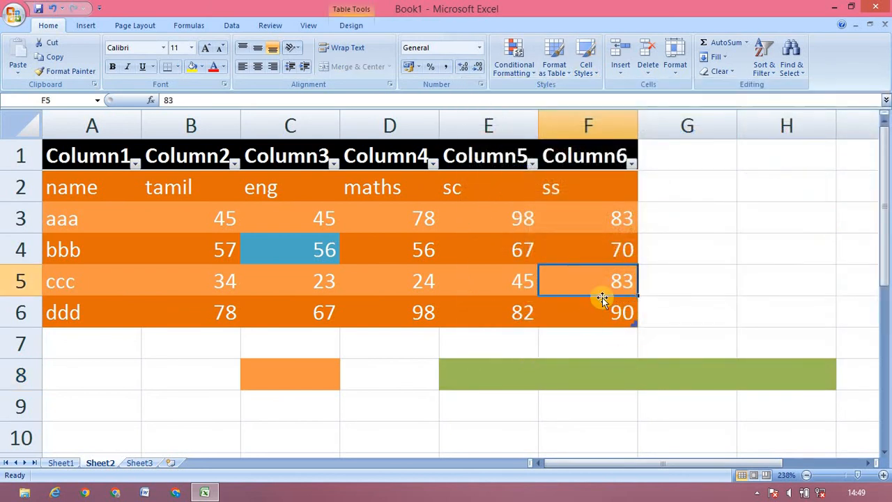